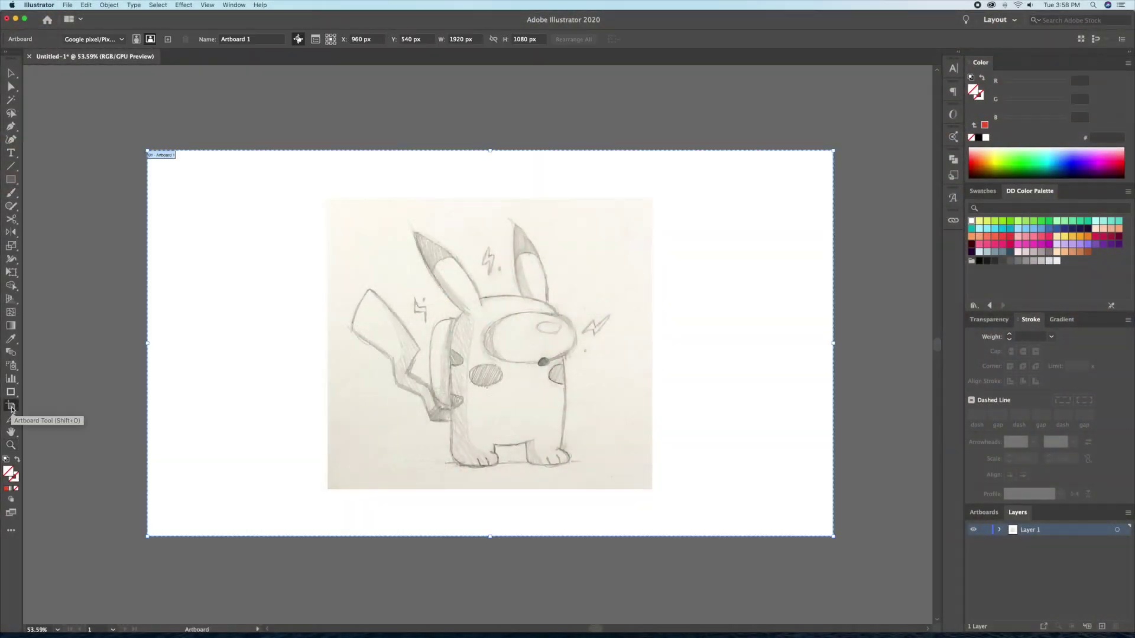
- Check the artboard's width and height in its options and close them
double_click(11, 406)
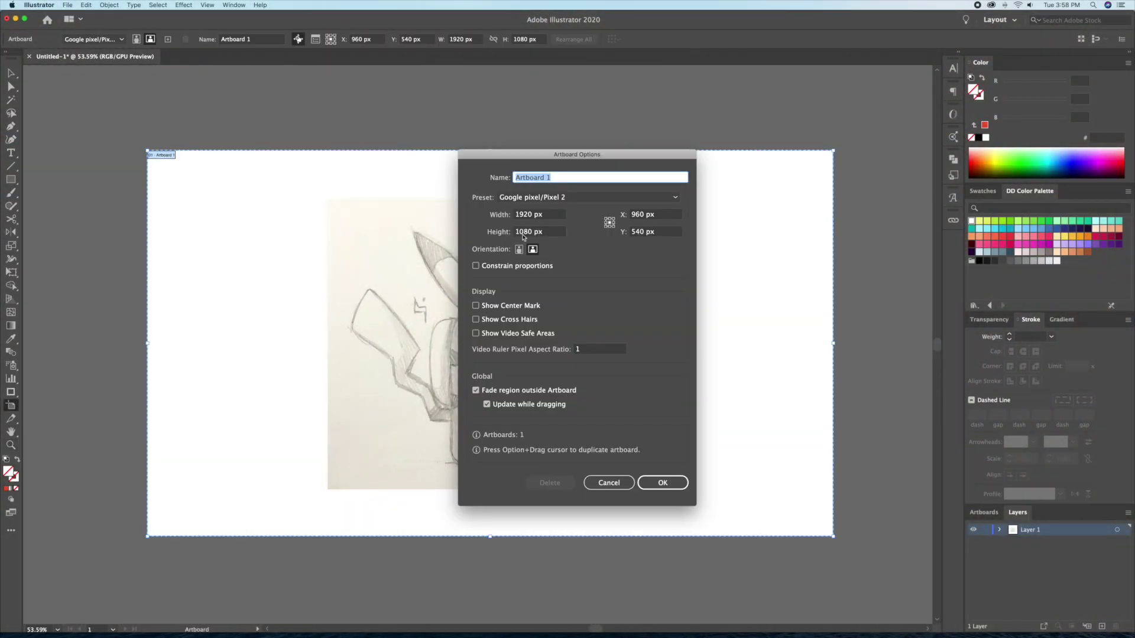
left_click(661, 483)
key("Escape")
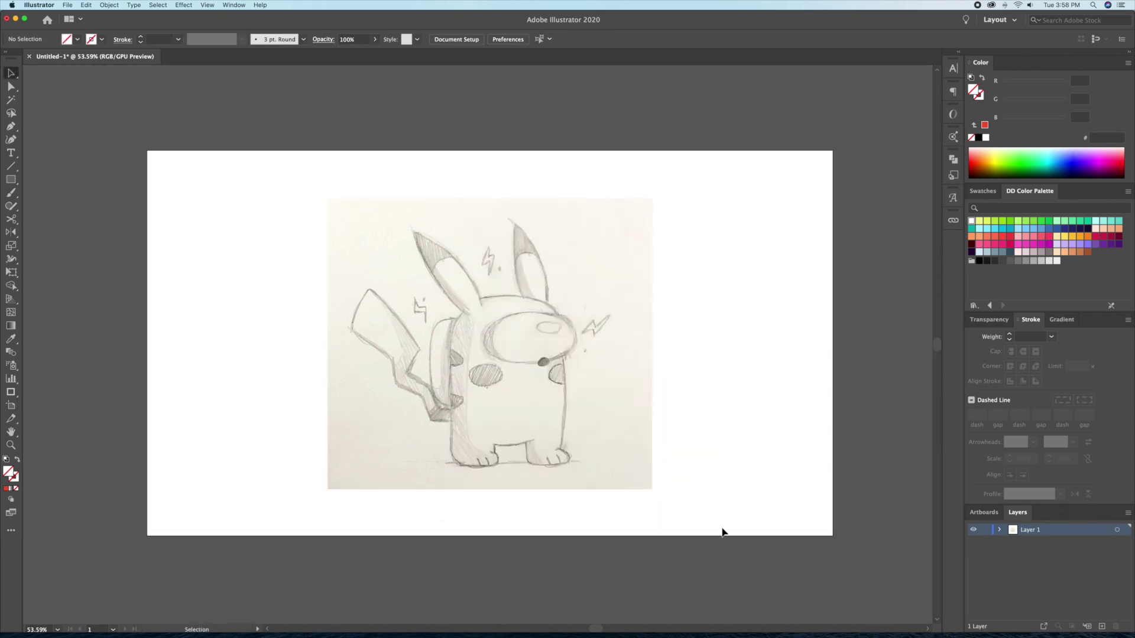
- Rename the sketch layer as Template and turn it into a template layer
double_click(1012, 530)
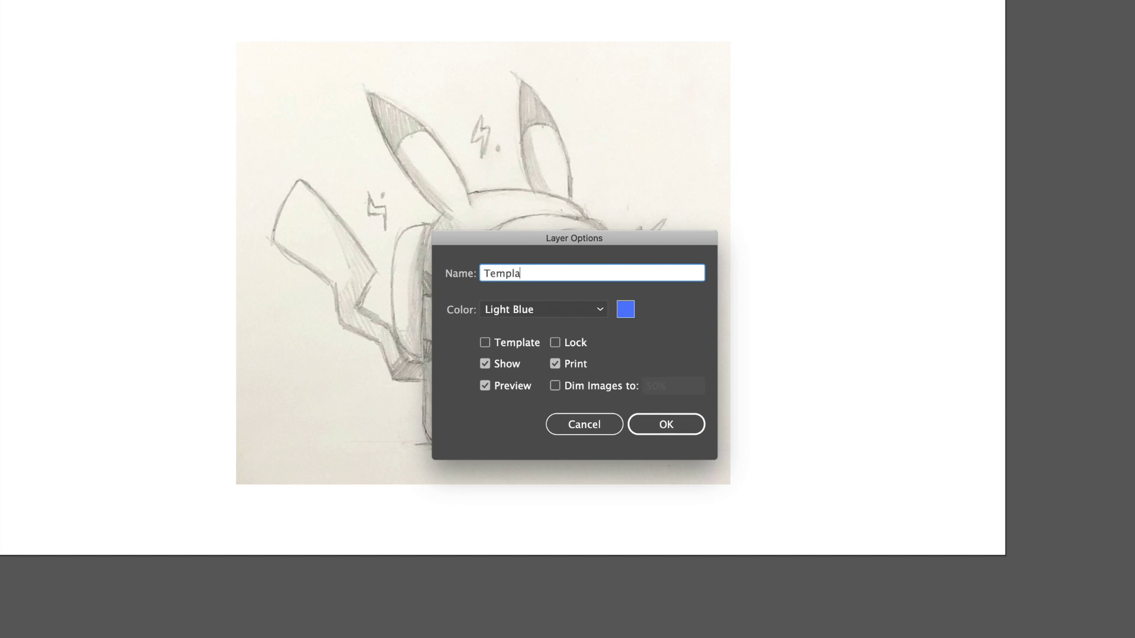
left_click(484, 342)
left_click(664, 426)
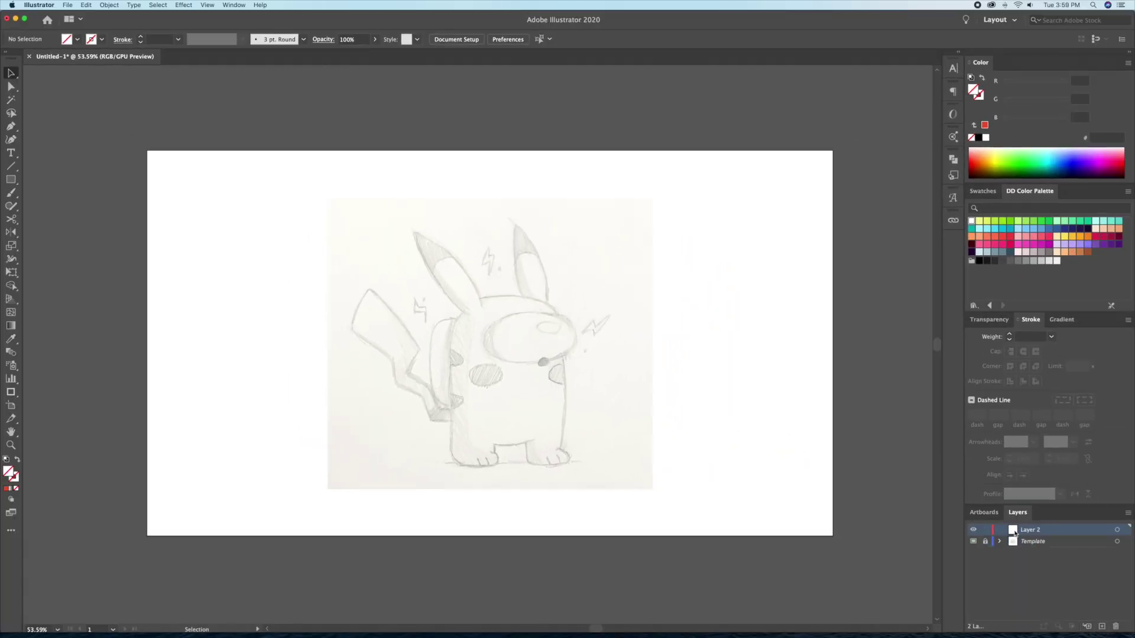
- Name the new layer above the template layer Outline
double_click(1014, 532)
type("Outline")
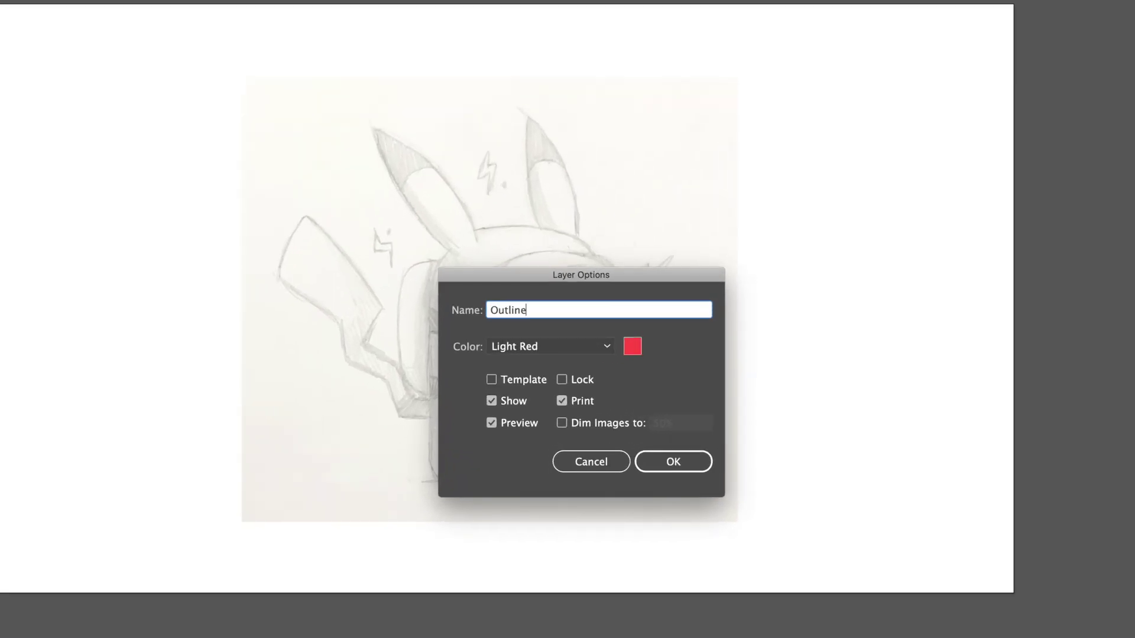
key("Return")
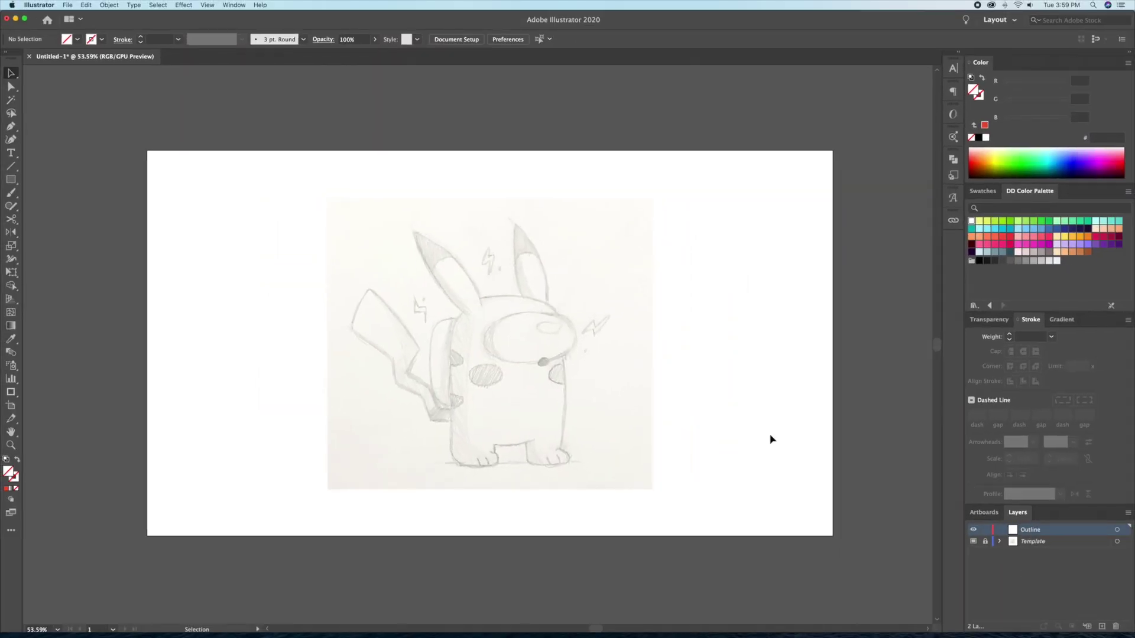
- Set the stroke to black at 8 pt with round caps and round corners
scroll(573, 366, "up", 3)
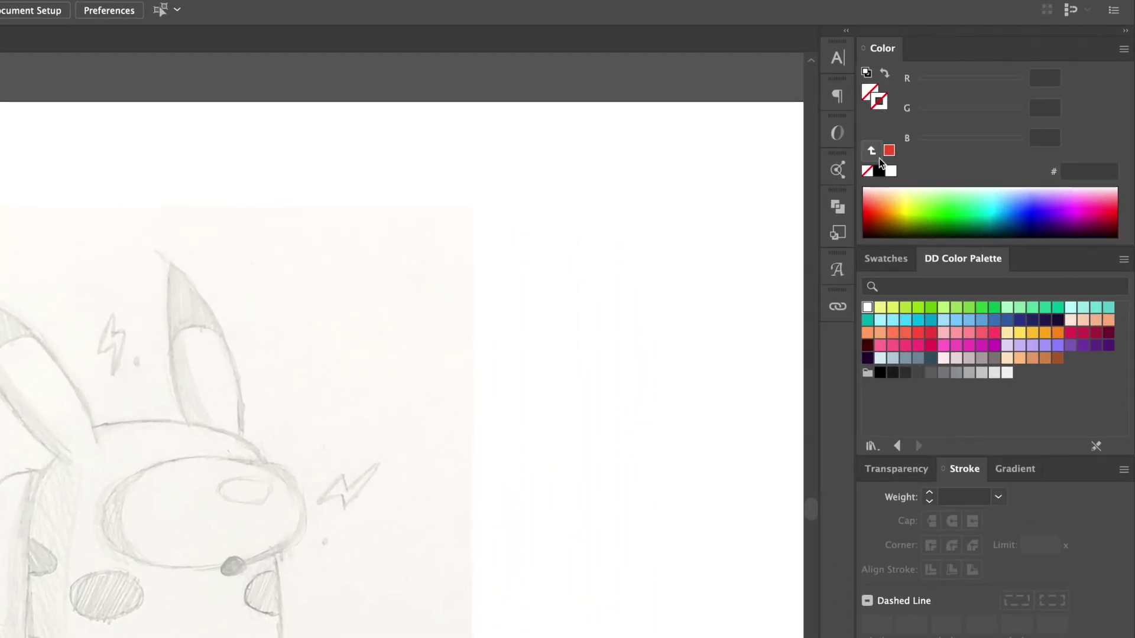
left_click(879, 172)
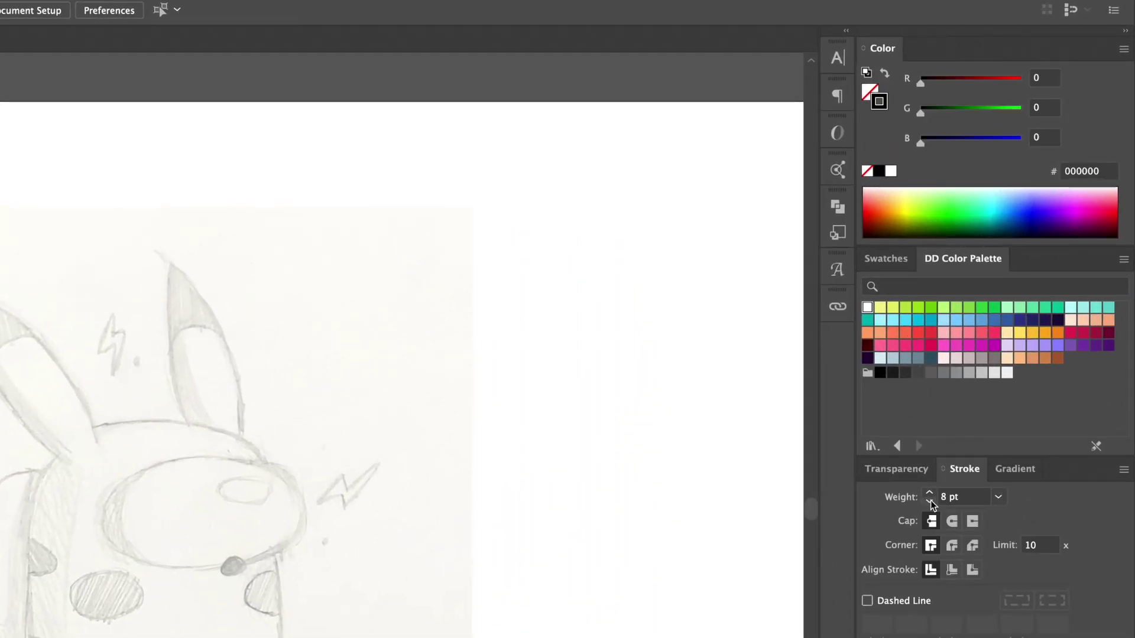
left_click(952, 544)
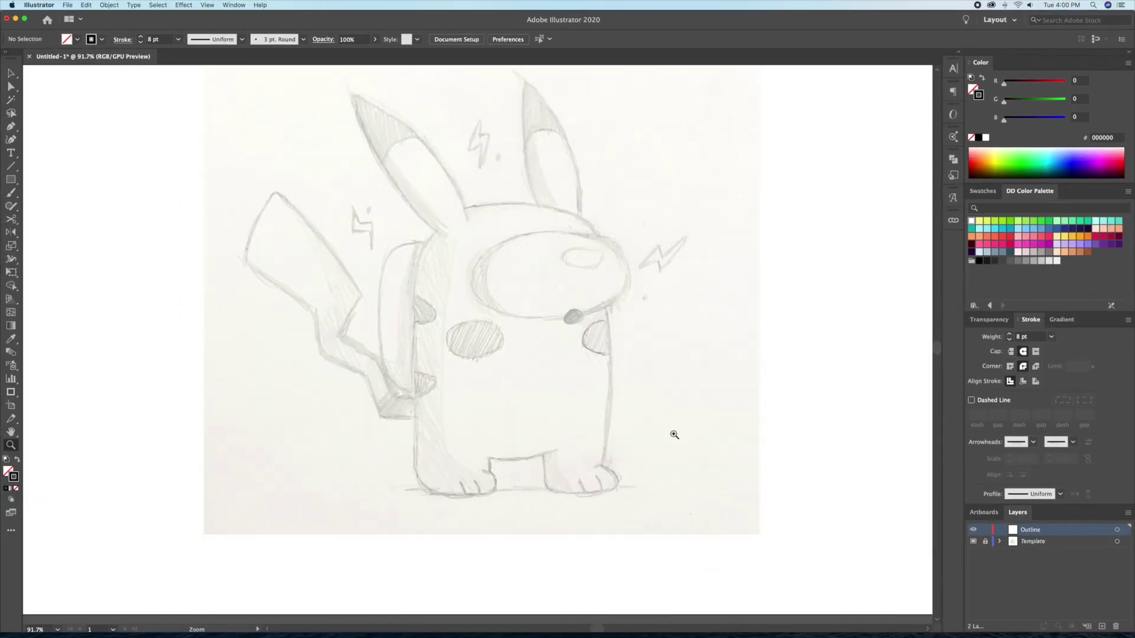
- Draw an ellipse over the character's sketched visor with the Ellipse tool
scroll(742, 452, "up", 2)
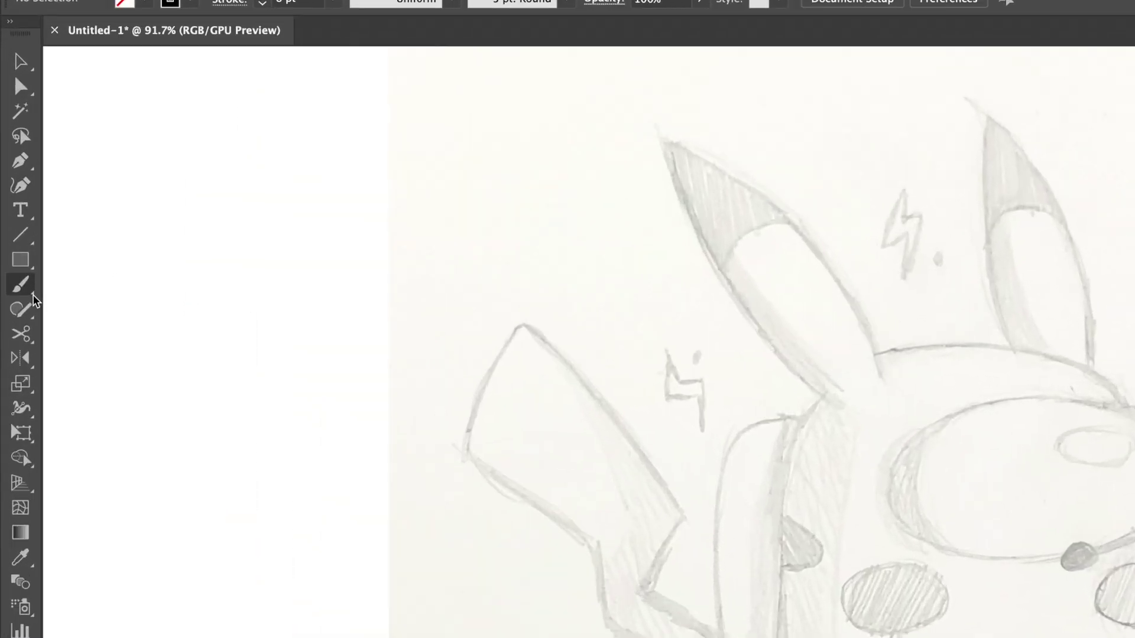
left_click(11, 180)
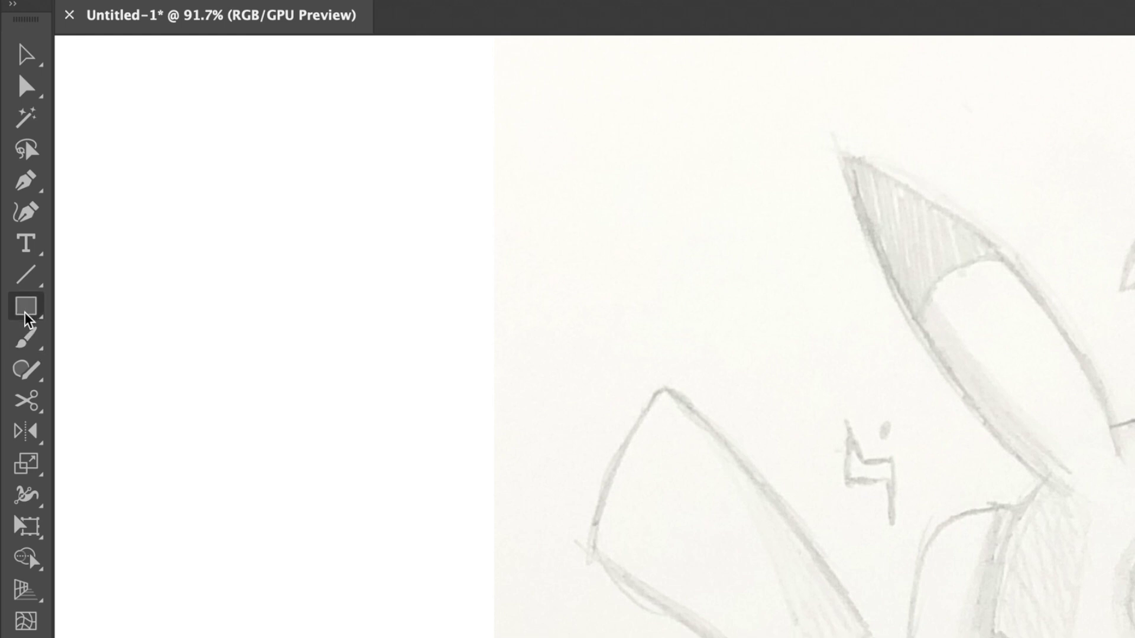
left_click_drag(26, 319, 119, 368)
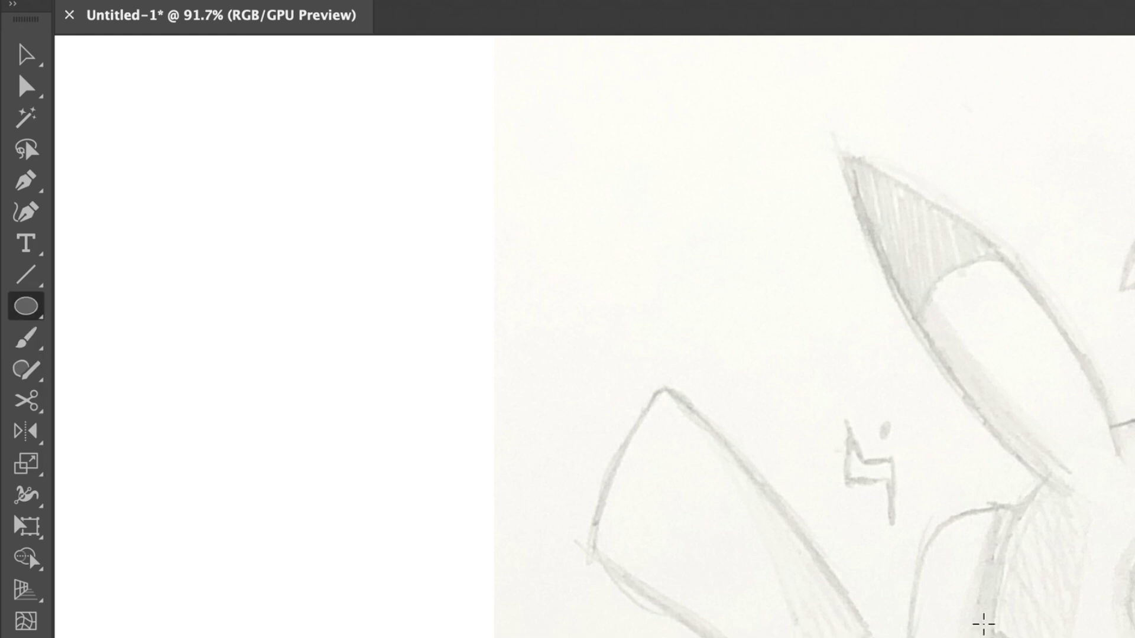
left_click_drag(655, 314, 880, 440)
key("v")
left_click(918, 455)
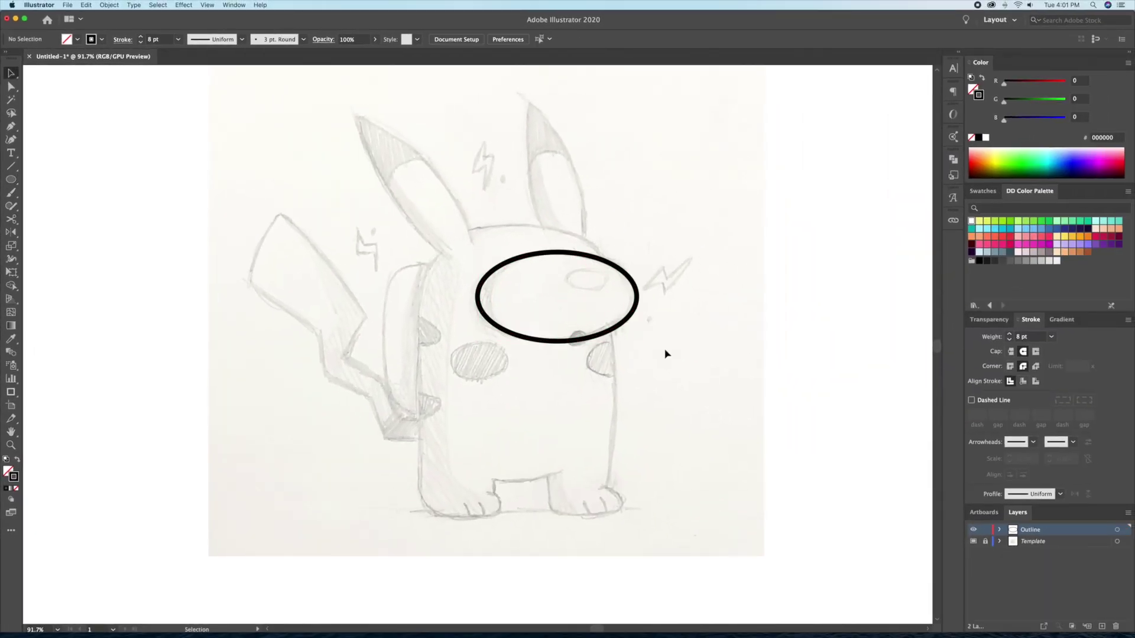
- Draw a straight horizontal ground line beneath the character's feet with the Pen tool
scroll(550, 425, "left", 1)
key("p")
left_click(363, 504)
left_click(739, 503)
- Draw the front foot with straight Pen segments down the inner leg, along the ground line and back up to the top of the foot
key("z")
left_click_drag(537, 522, 654, 491)
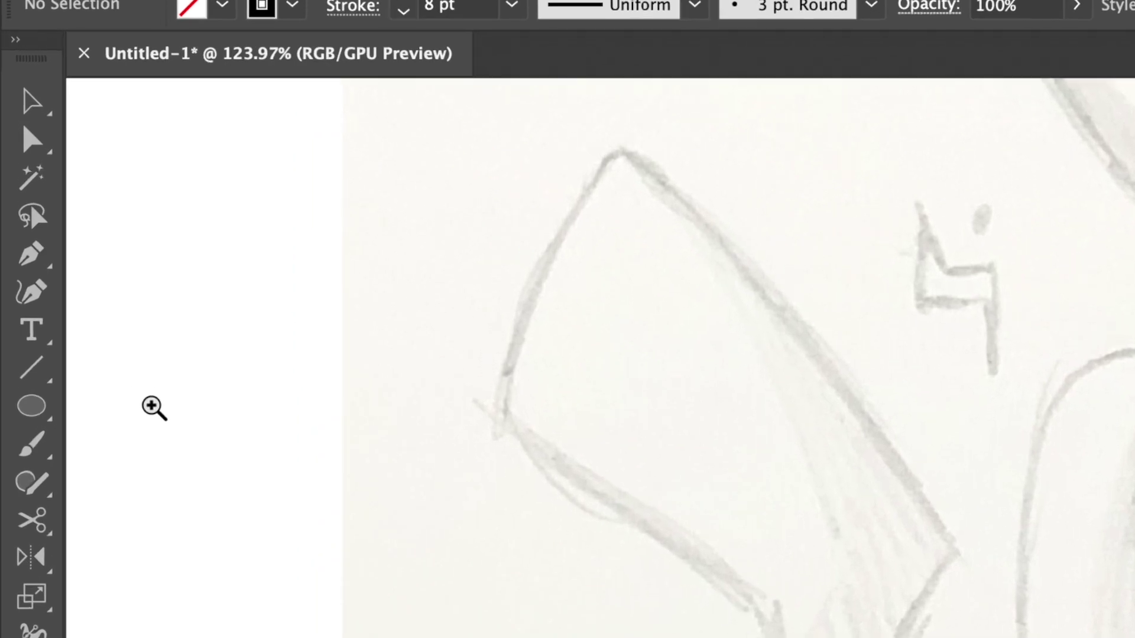
left_click(18, 144)
left_click(28, 258)
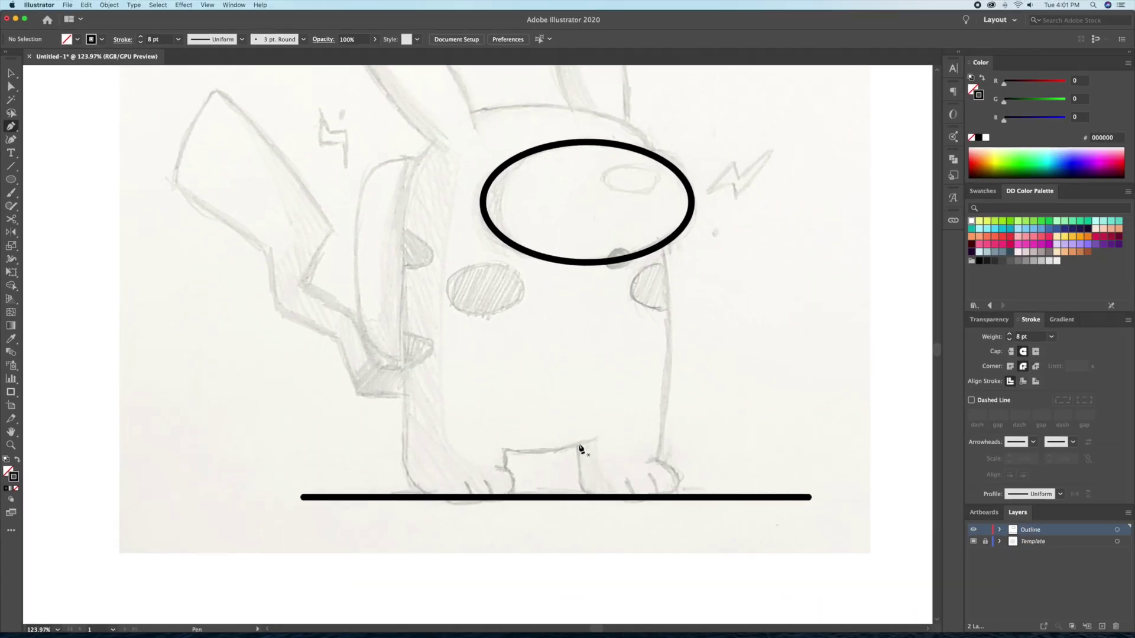
left_click(578, 444)
left_click(579, 496)
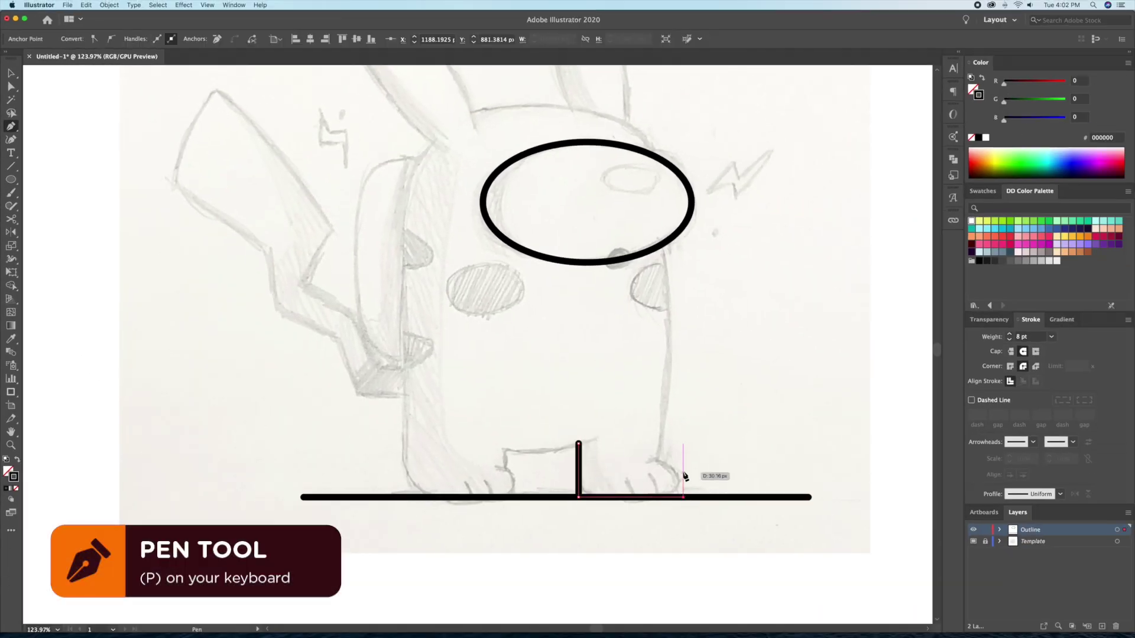
left_click(649, 465)
- Bend the toe segment of the front foot outward to follow the sketch with the Curvature tool
scroll(685, 466, "up", 3)
key("v")
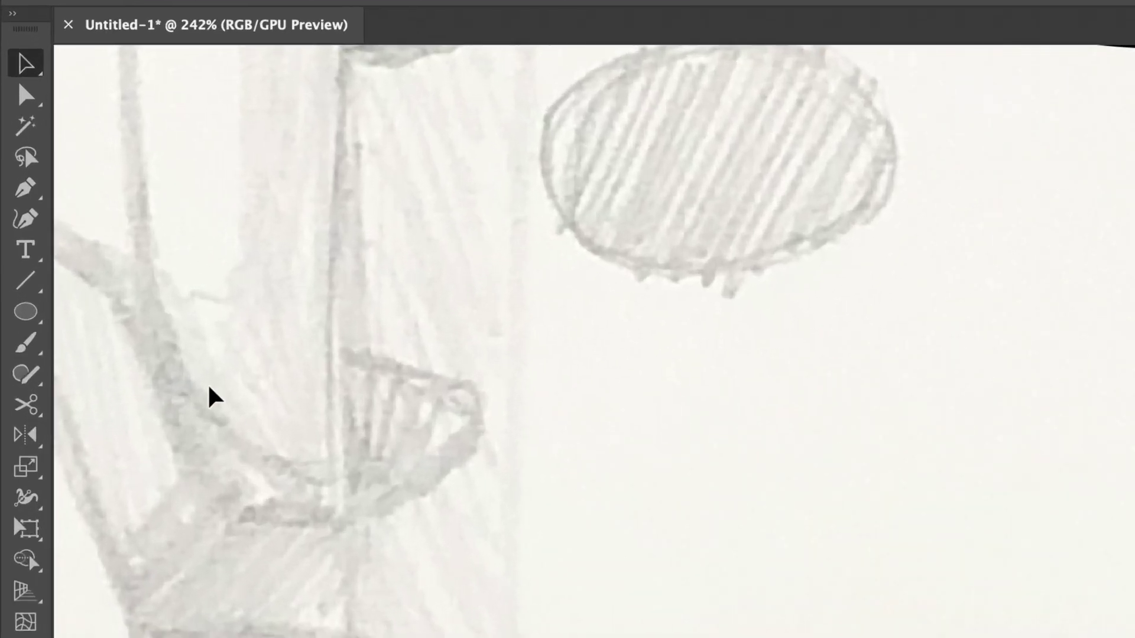
left_click(26, 218)
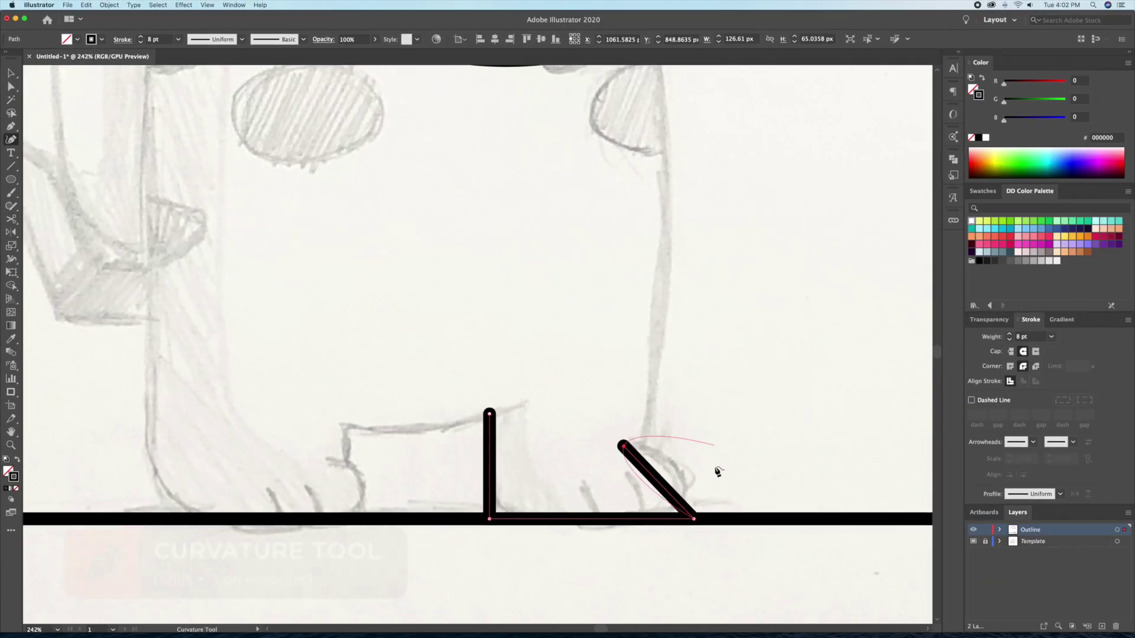
left_click(684, 468)
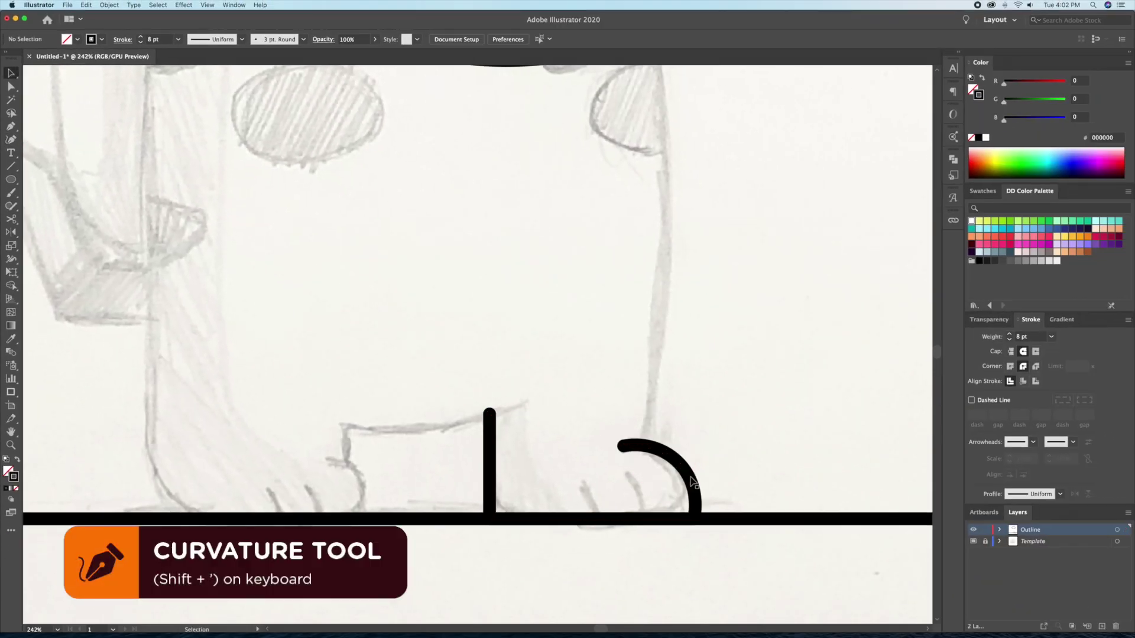
- Round the heel corner of the front foot to about 25.6 px
key("a")
left_click(495, 515)
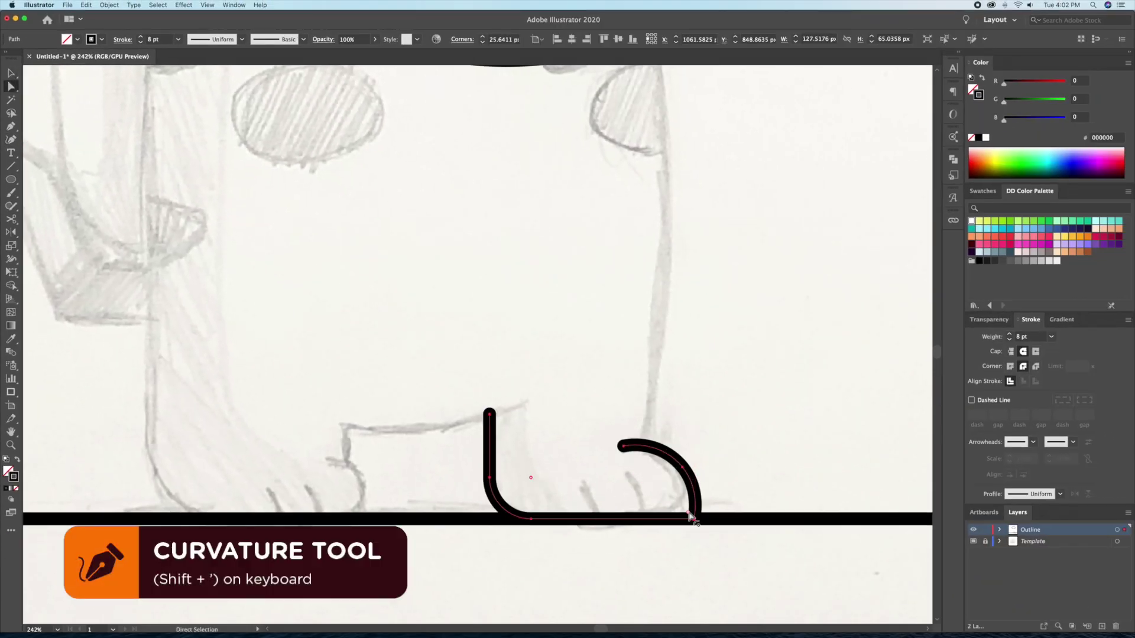
left_click(742, 459)
- Duplicate the finished foot horizontally and align the copy with the sketched back foot on the ground line
key("z")
left_click_drag(735, 384, 617, 506)
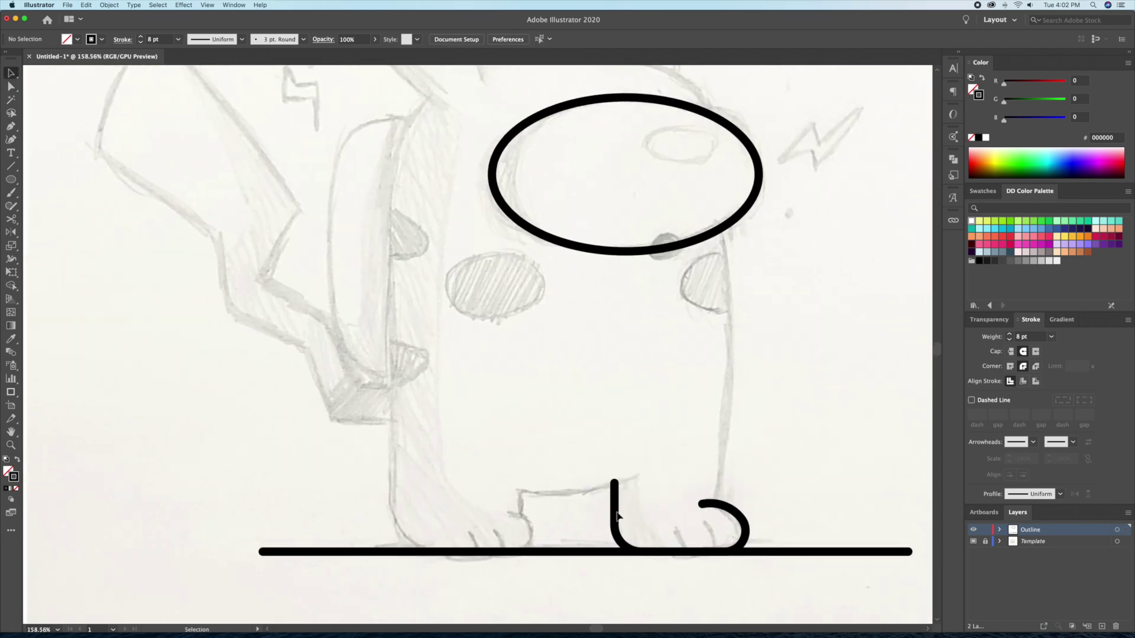
left_click_drag(617, 519, 409, 509)
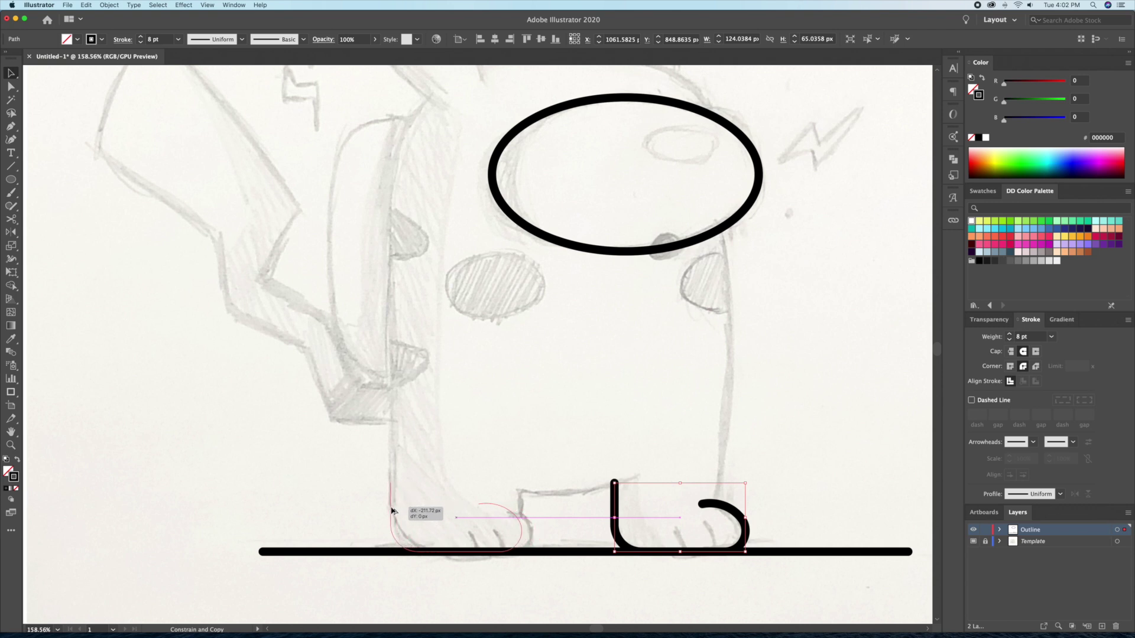
left_click_drag(400, 510, 401, 509)
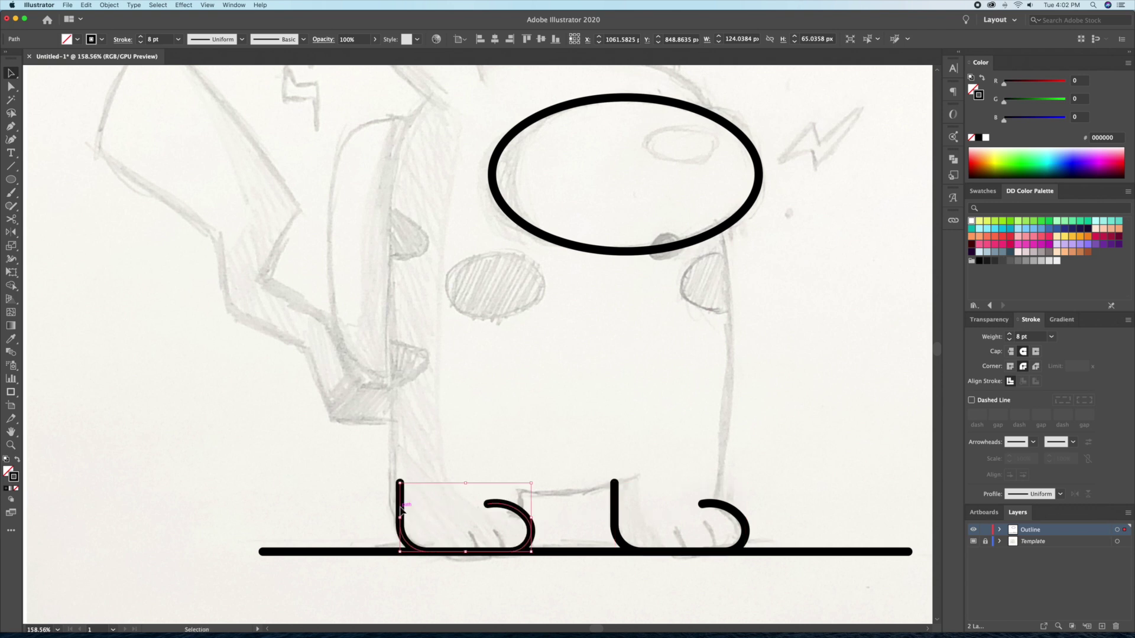
left_click(424, 494)
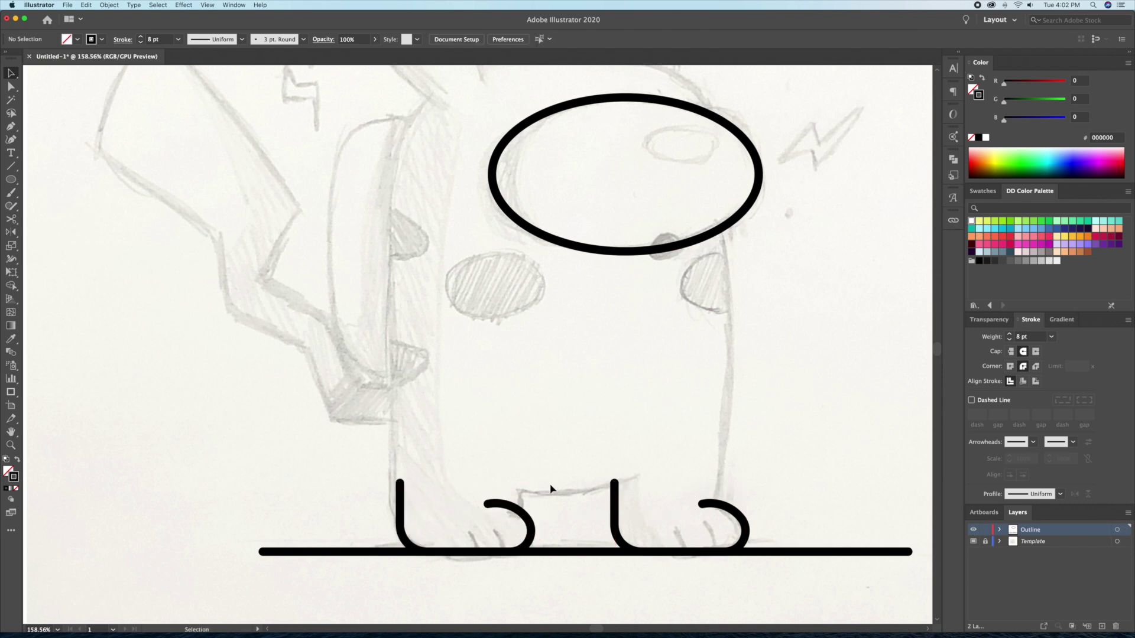
- Draw the belly line between the two feet with the Pen tool and bow it downward with the Curvature tool
left_click(519, 488)
left_click(641, 480)
key("v")
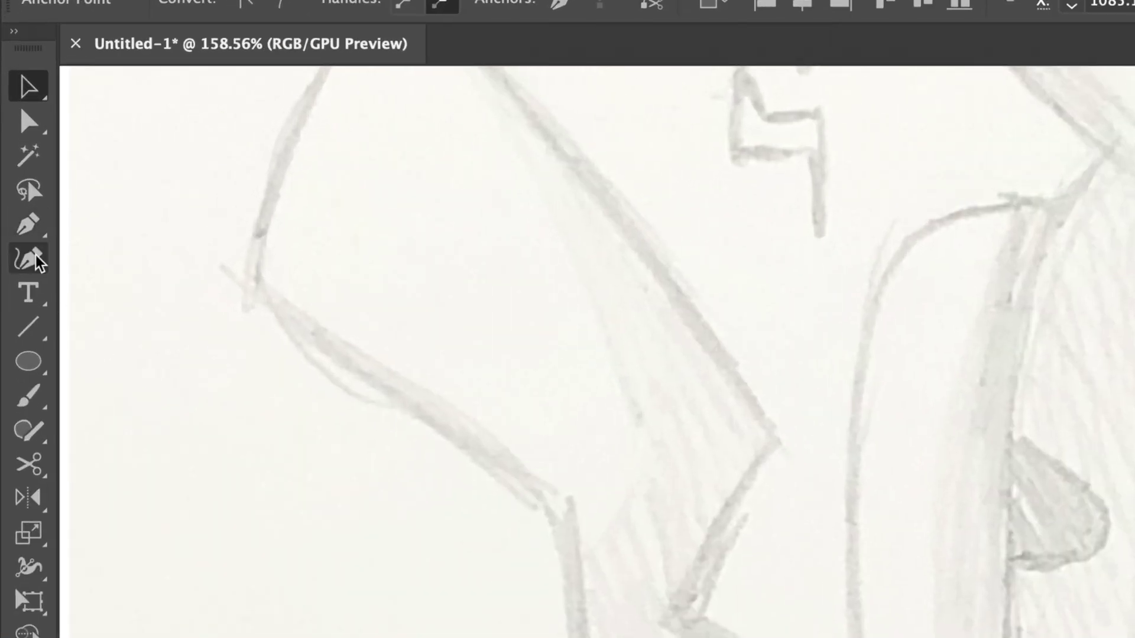
left_click(36, 260)
left_click_drag(576, 482, 702, 491)
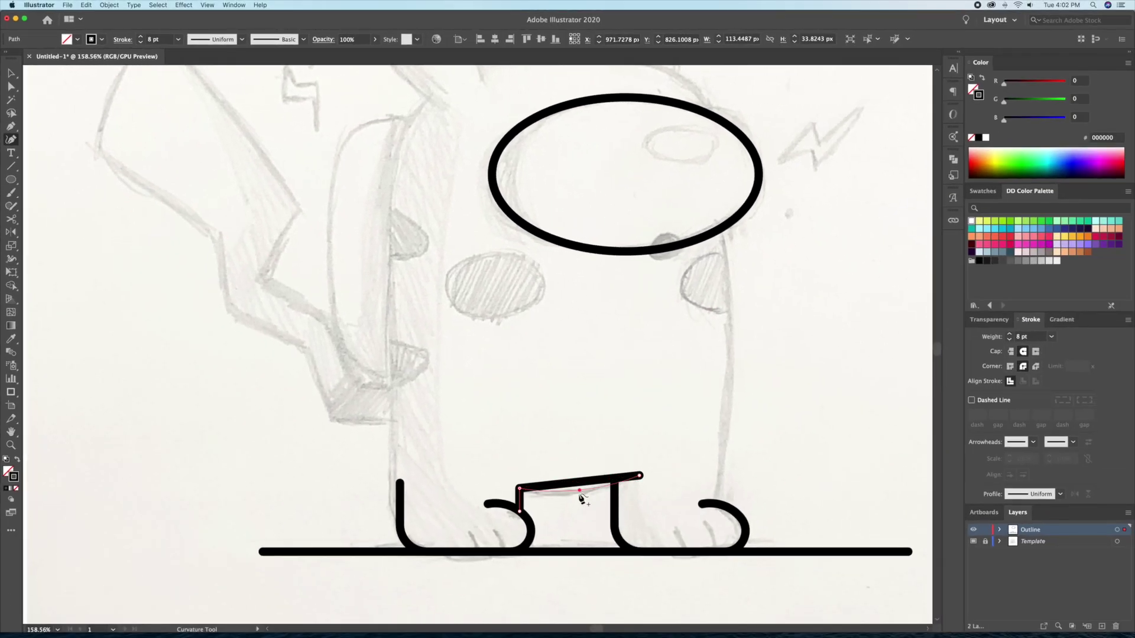
key("super+shift+a")
- Trim the inner leg end sticking out above the belly line with the Shape Builder tool
key("z")
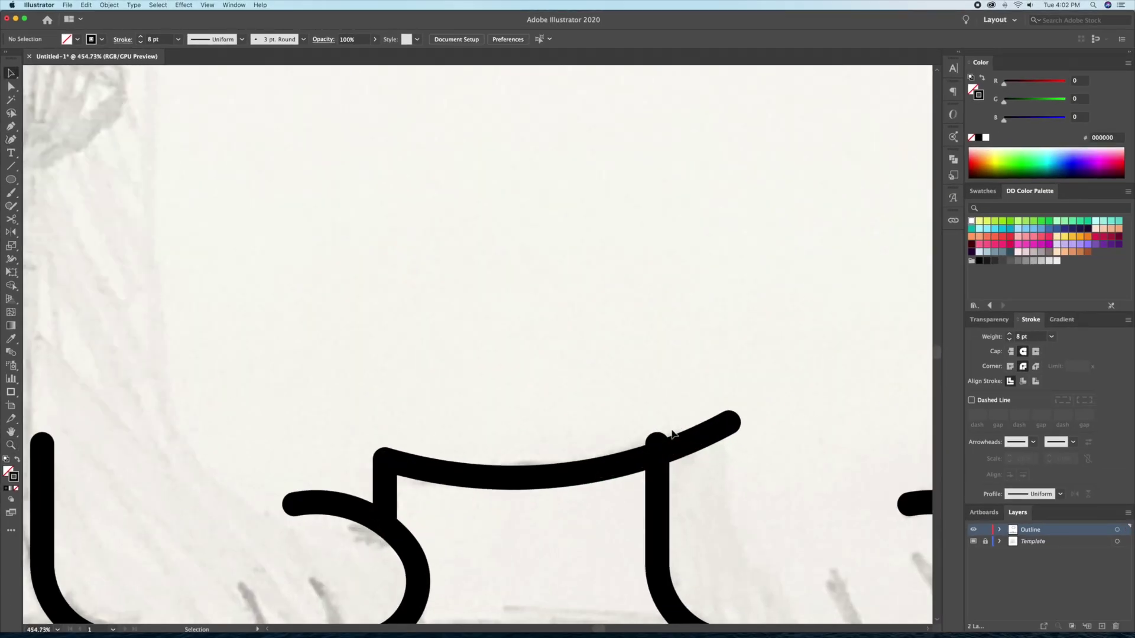
left_click(659, 463)
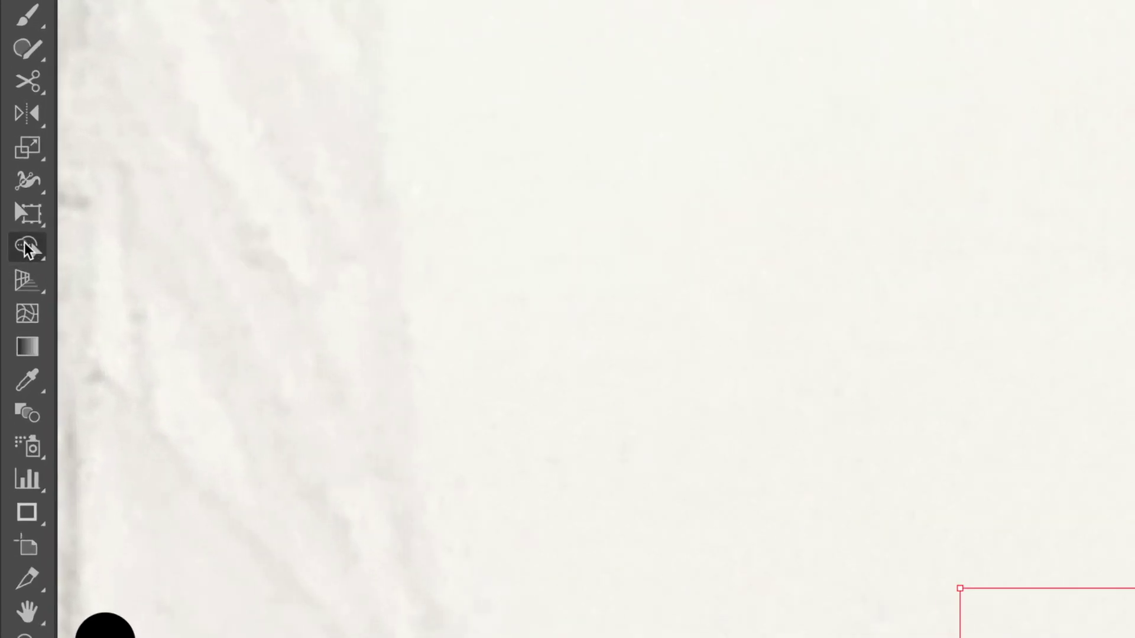
left_click(25, 247)
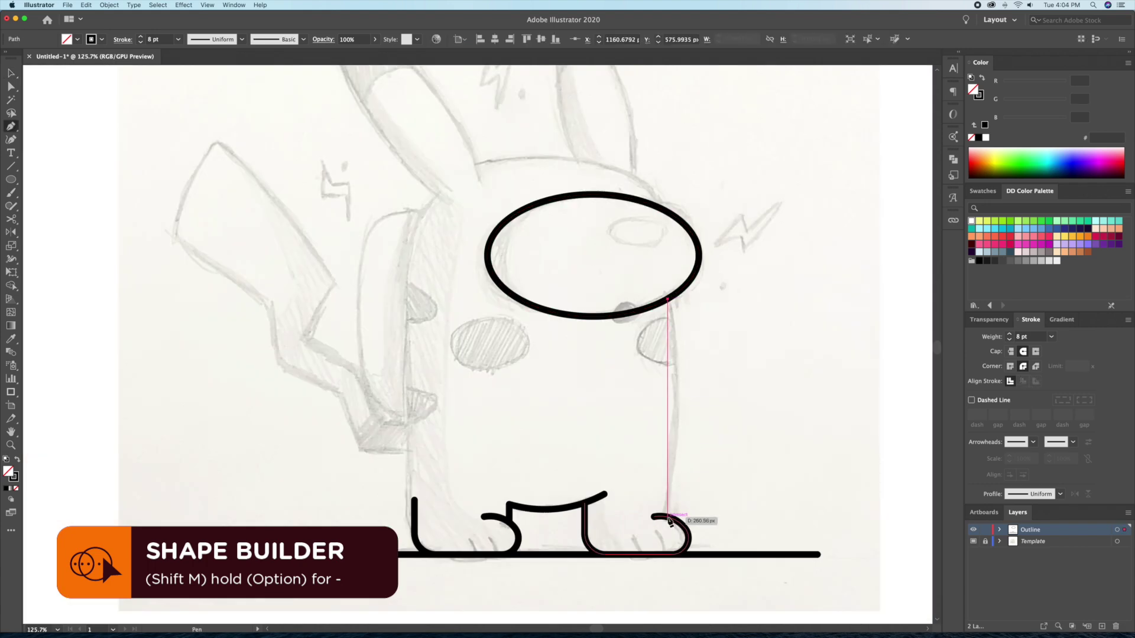
- Draw the body's front edge from the visor to the front foot, bowed outward, and trim its end overlapping the foot
left_click(664, 519)
key("v")
scroll(609, 320, "up", 3)
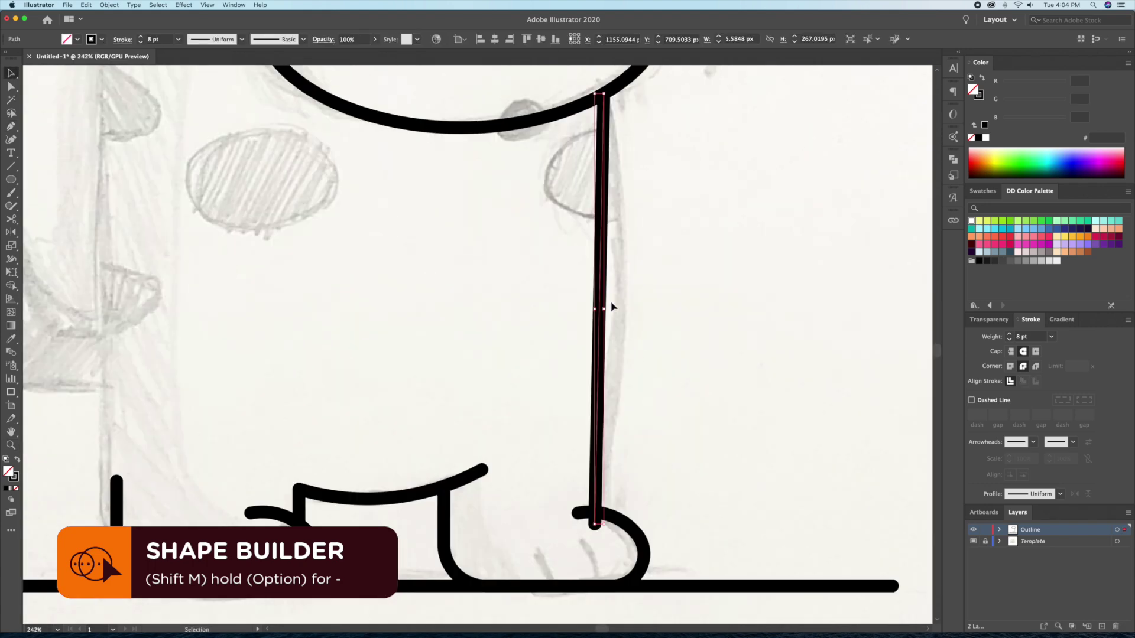
left_click_drag(603, 299, 628, 304)
scroll(594, 511, "up", 5)
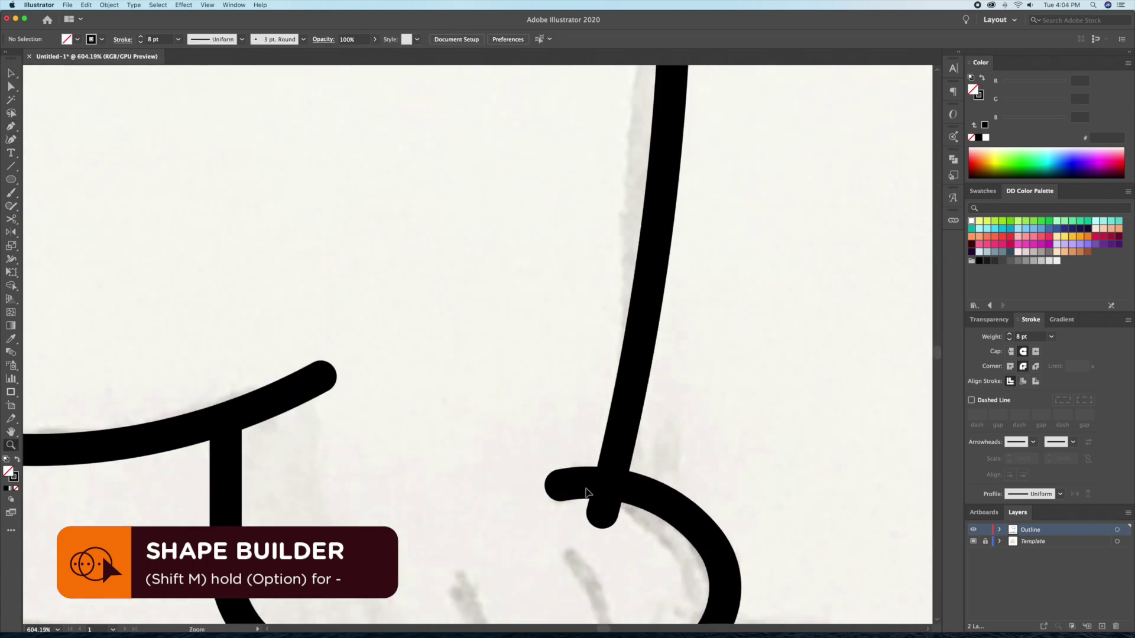
left_click(600, 482, "shift")
- Extend the back foot's path straight up the back, across the top of the head and down to the visor
left_click_drag(470, 550, 482, 223)
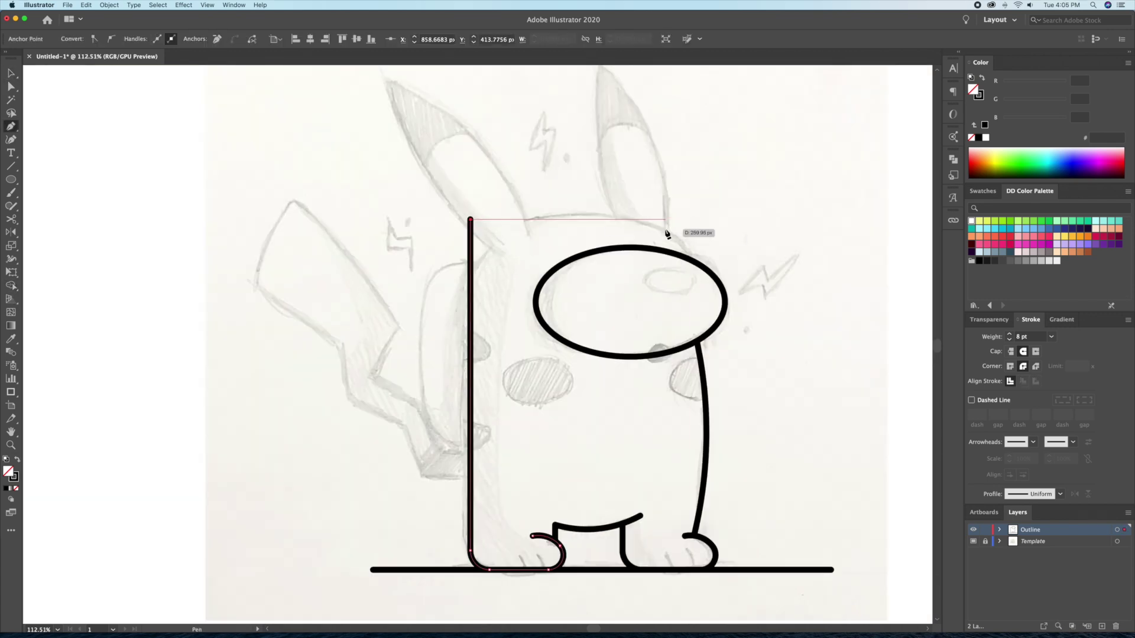
left_click(641, 220)
left_click(690, 258)
key("v")
- Round the corner at the back of the head to about 107.8 px
scroll(496, 210, "up", 5)
left_click_drag(448, 245, 653, 398)
scroll(582, 315, "right", 6)
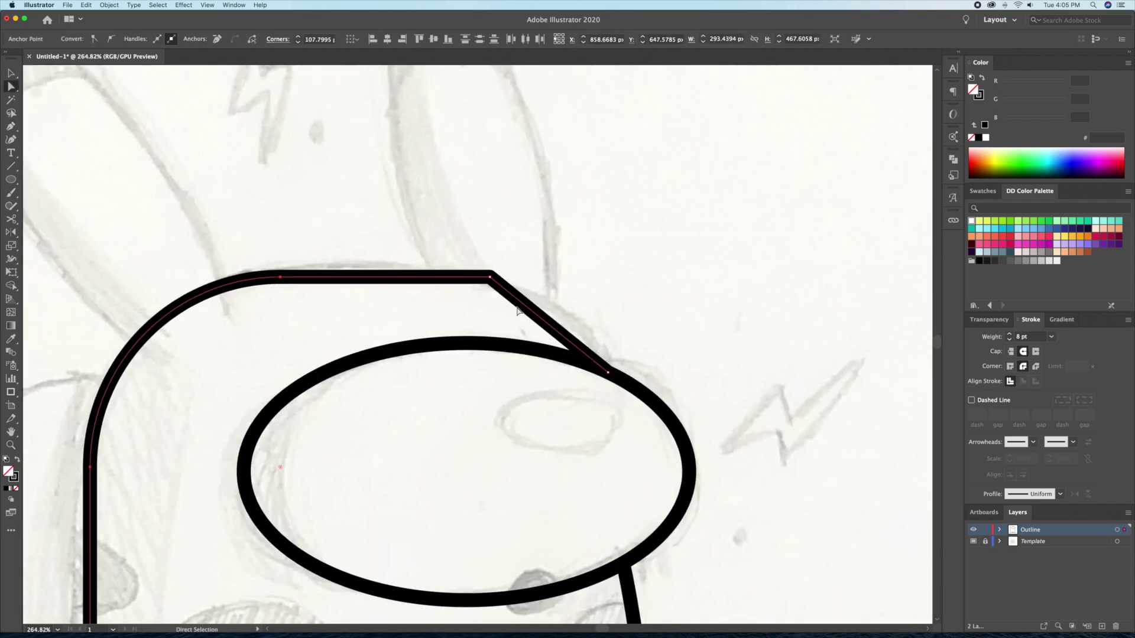
- Curve the sloping forehead segment above the visor outward with the Curvature tool
key("shift+grave")
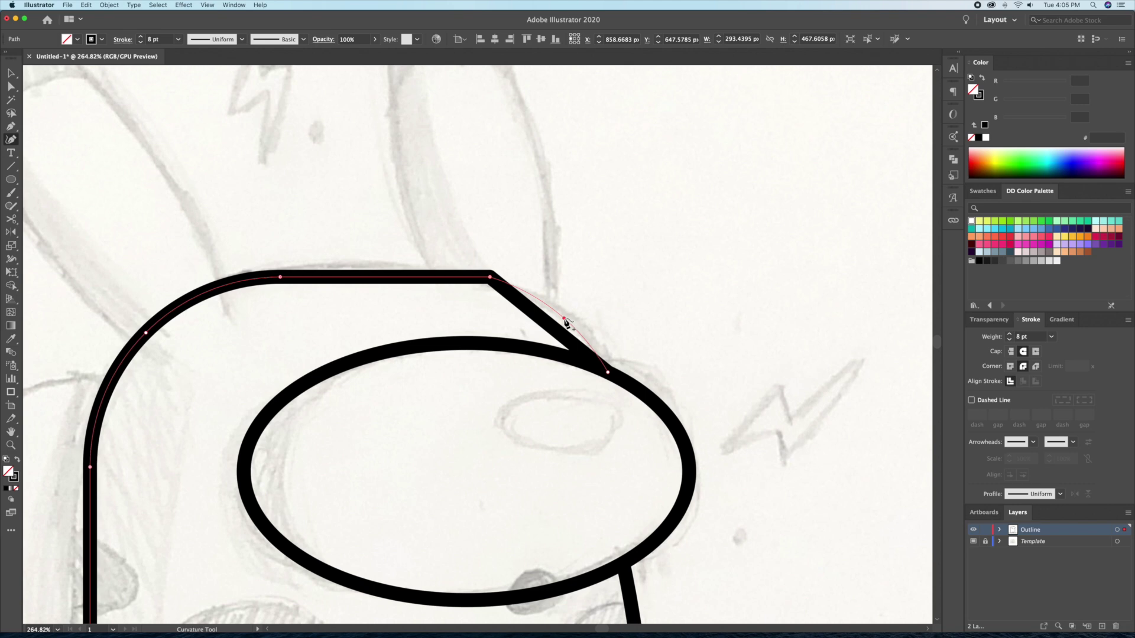
left_click(564, 320)
key("super+shift+a")
key("z")
key("super+0")
left_click(555, 329)
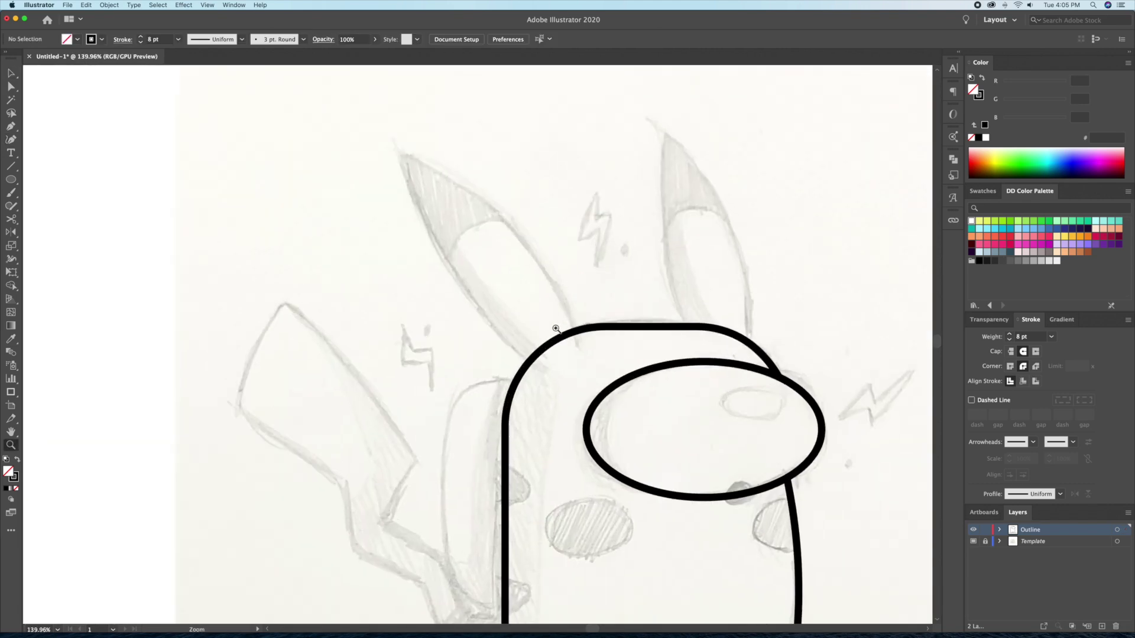
- Draw the back ear as a pointed open path over the sketch and bow both of its sides outward with the Curvature tool
scroll(555, 329, "up", 2)
key("p")
left_click(585, 375)
left_click(408, 180)
left_click(548, 404)
key("shift+grave")
left_click_drag(497, 278, 526, 261)
left_click_drag(480, 296, 458, 296)
key("super+shift+a")
key("v")
left_click_drag(580, 263, 465, 273)
- Draw the front ear as a pointed open path ending on the head outline and curve its sides outward to match the sketch
key("p")
left_click(582, 365)
left_click(561, 171)
left_click(644, 381)
left_click(13, 142)
left_click_drag(602, 276, 562, 253)
key("super+shift+a")
key("v")
- Remove the head outline segment between the two base ends of the back ear with the Shape Builder
scroll(562, 341, "up", 2)
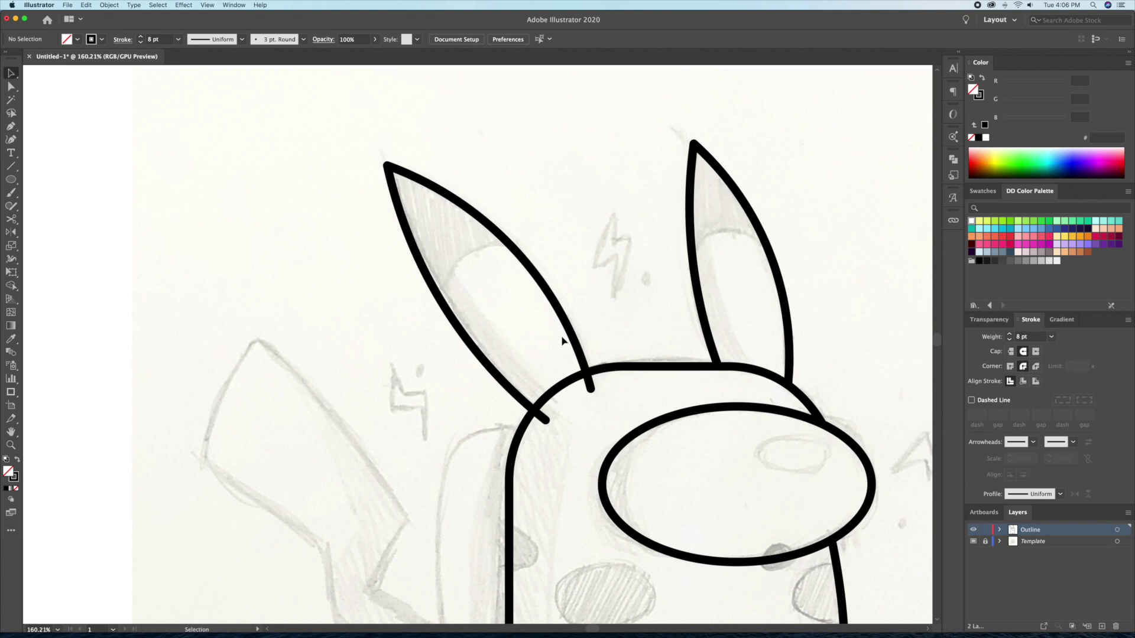
left_click(594, 371)
key("z")
left_click_drag(540, 407, 607, 387)
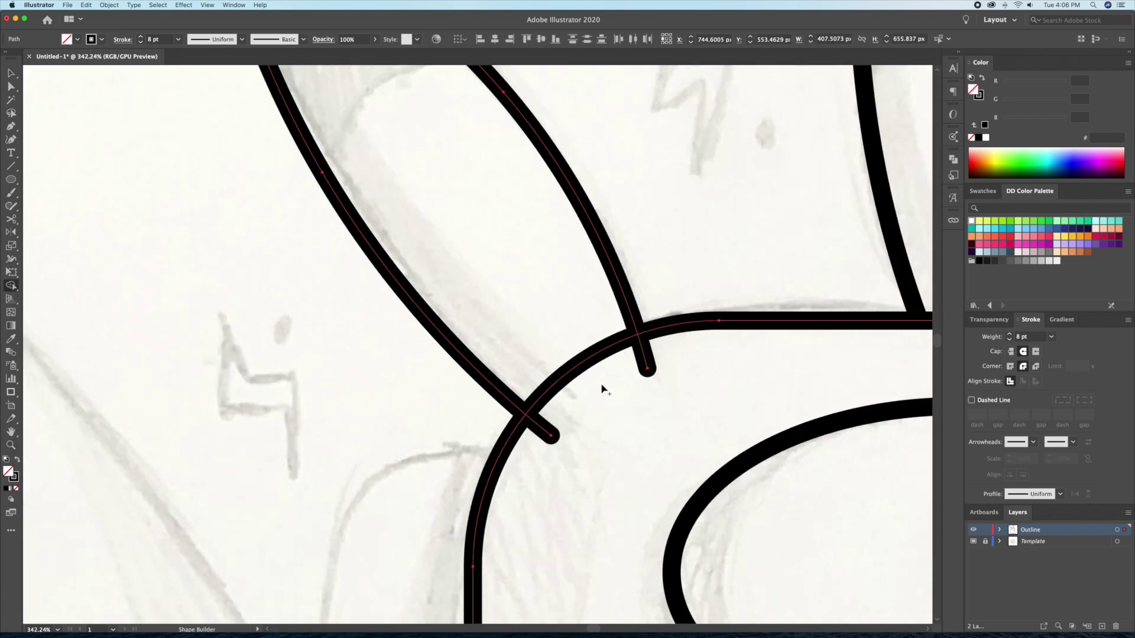
key("super+shift+a")
- Draw a closed angular shape around the back ear's tip, with its lower edge crossing the ear at the sketched tip marking
key("z")
mouse_move(699, 193)
left_mouse_down()
mouse_move(561, 291)
mouse_move(600, 261)
left_mouse_up()
key("p")
left_click(618, 230)
left_click(512, 326)
left_click(349, 264)
left_click(406, 96)
left_click(680, 140)
left_click(619, 230)
- Curve the shape's lower edge along the back ear's sketched tip marking and trim everything outside the ear
key("shift+grave")
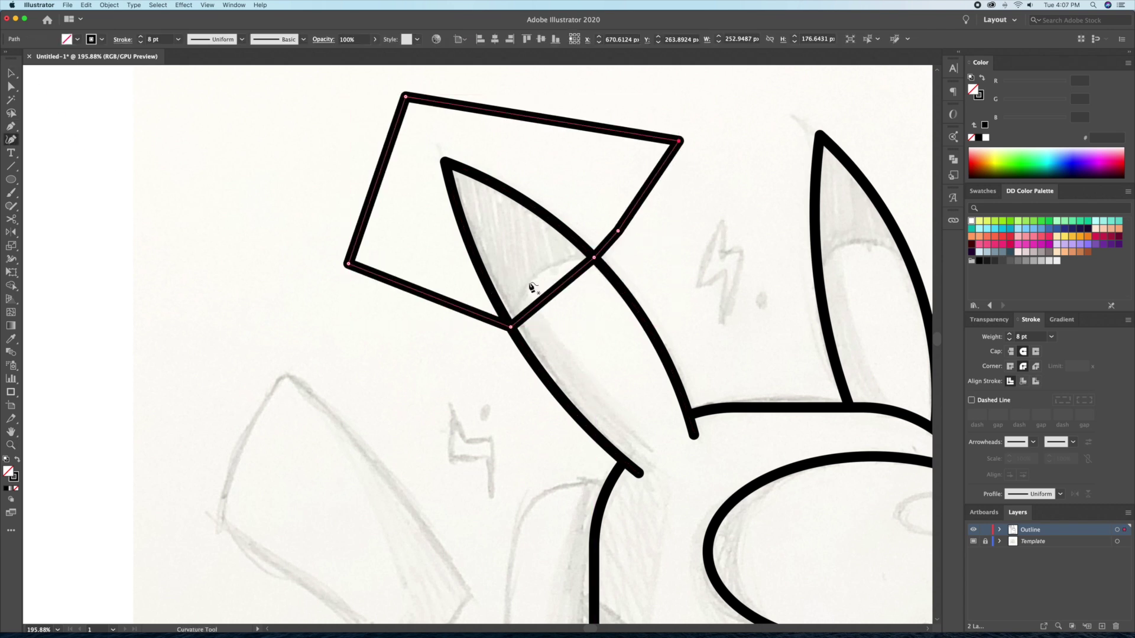
left_click(535, 275)
key("super+shift+a")
- Draw a closed angular shape around the front ear's tip, with its lower edge crossing the ear at the sketched marking
scroll(566, 287, "right", 5)
key("p")
left_click(564, 285)
left_click(609, 307)
left_click(701, 298)
left_click(738, 198)
left_click(598, 105)
left_click(564, 285)
- Trim the shape outside the front ear with the Shape Builder and curve the remaining tip marking upward
key("v")
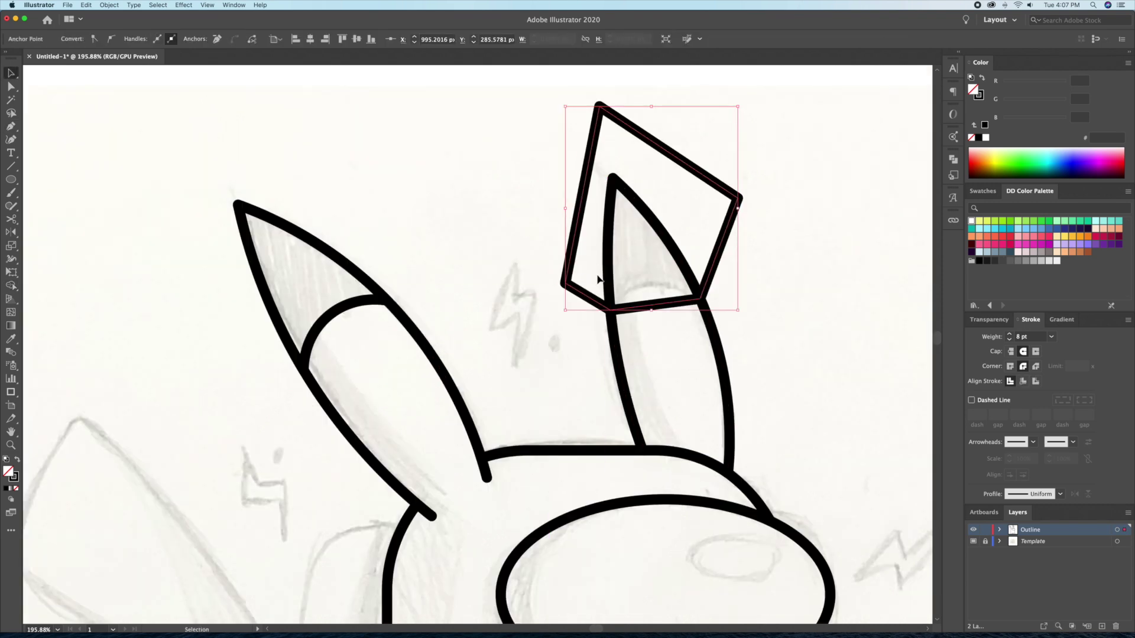
key("shift+m")
left_click(683, 232, "alt")
scroll(669, 325, "down", 1)
left_click_drag(666, 325, 662, 254)
key("super+z")
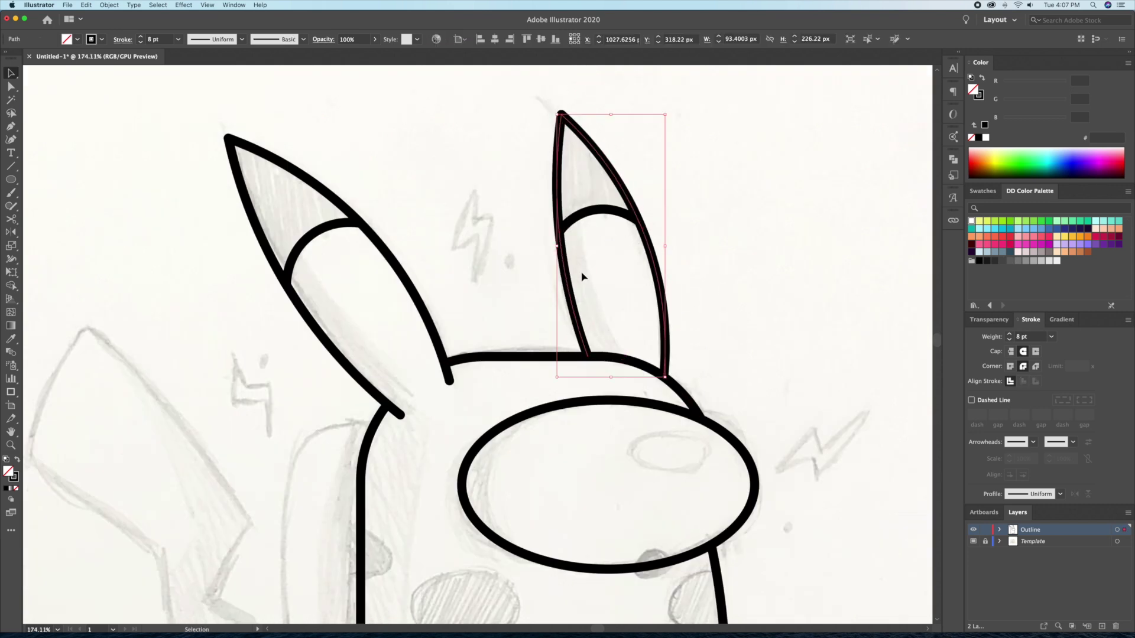
- Copy the top head outline beneath the front ear and paste the copy in front
left_click(547, 359)
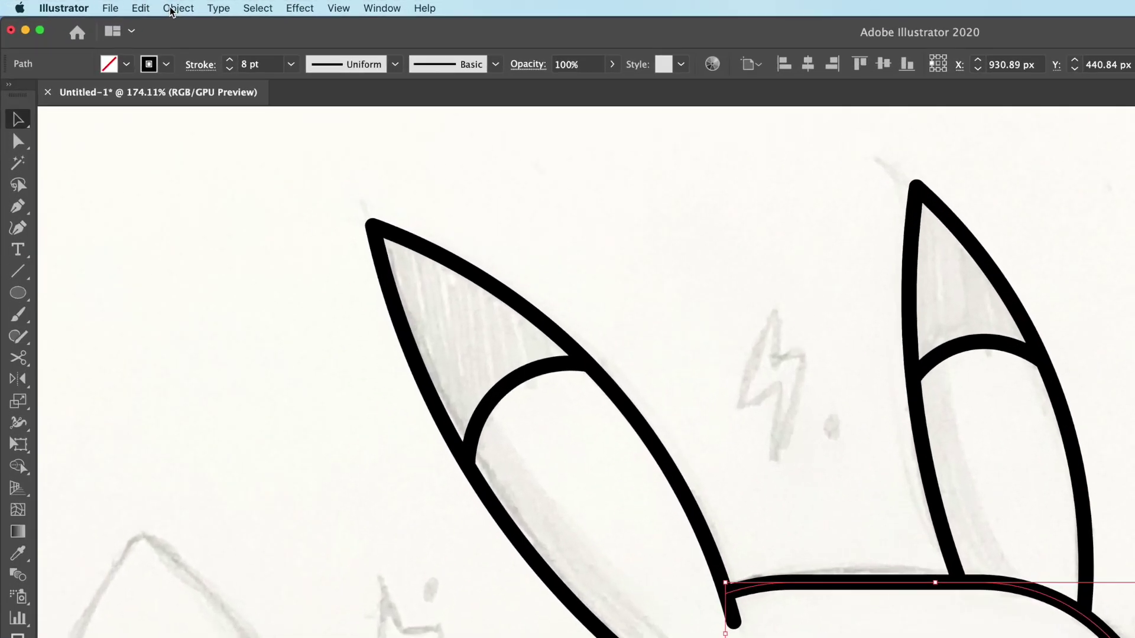
left_click(86, 4)
left_click(201, 96)
left_click(176, 10)
left_click(257, 163)
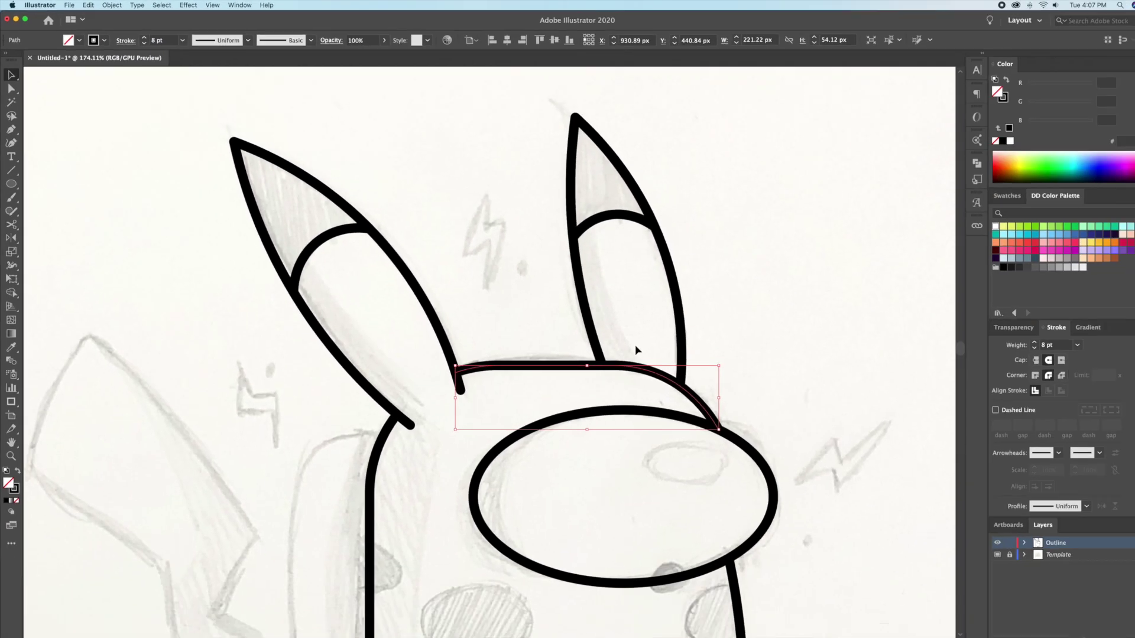
left_click_drag(618, 356, 620, 304)
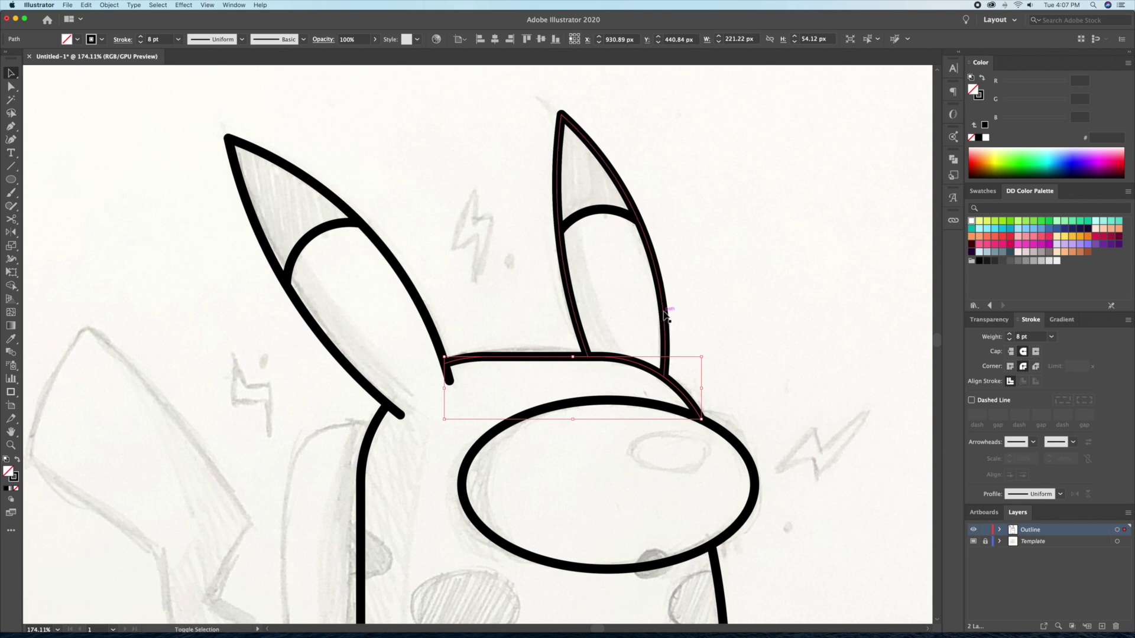
- Combine the front ear and the copied head line with the Shape Builder so that the ear is a closed shape
left_click(663, 313, "shift")
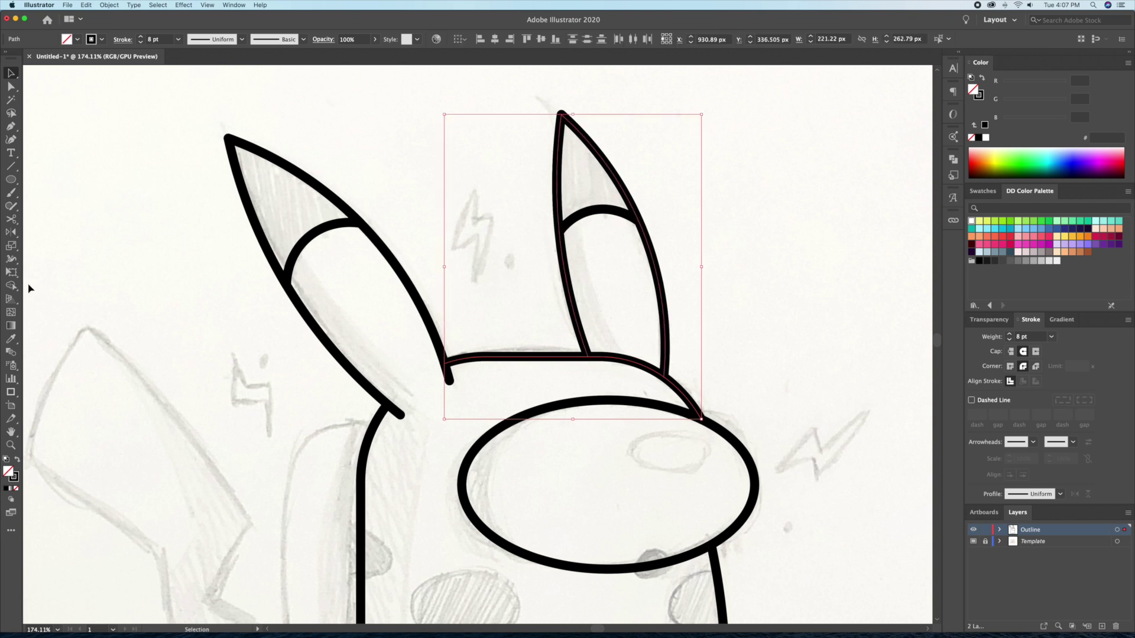
left_click(11, 286)
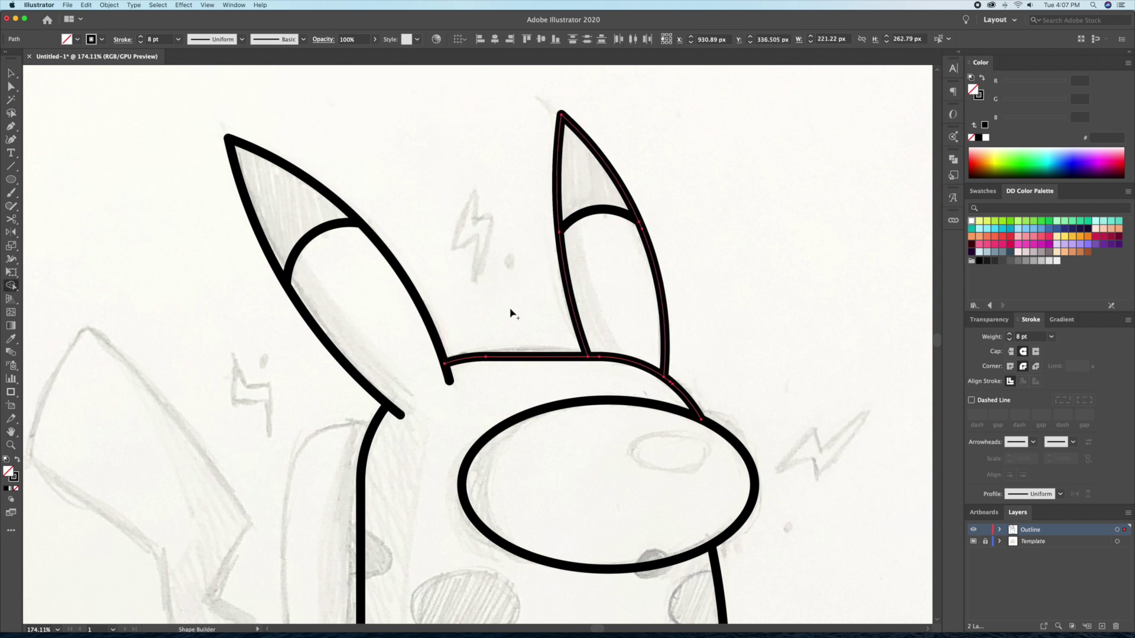
left_click(603, 306)
key("v")
key("ctrl+shift+a")
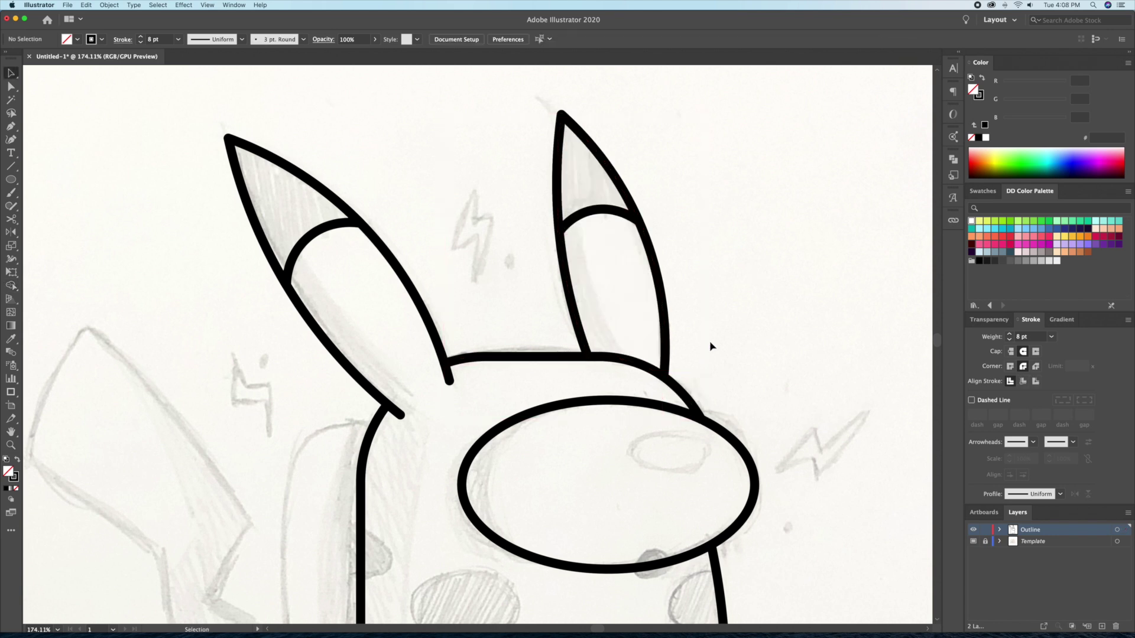
- Move the closed front ear away from the head and undo the move
left_click_drag(669, 326, 680, 282)
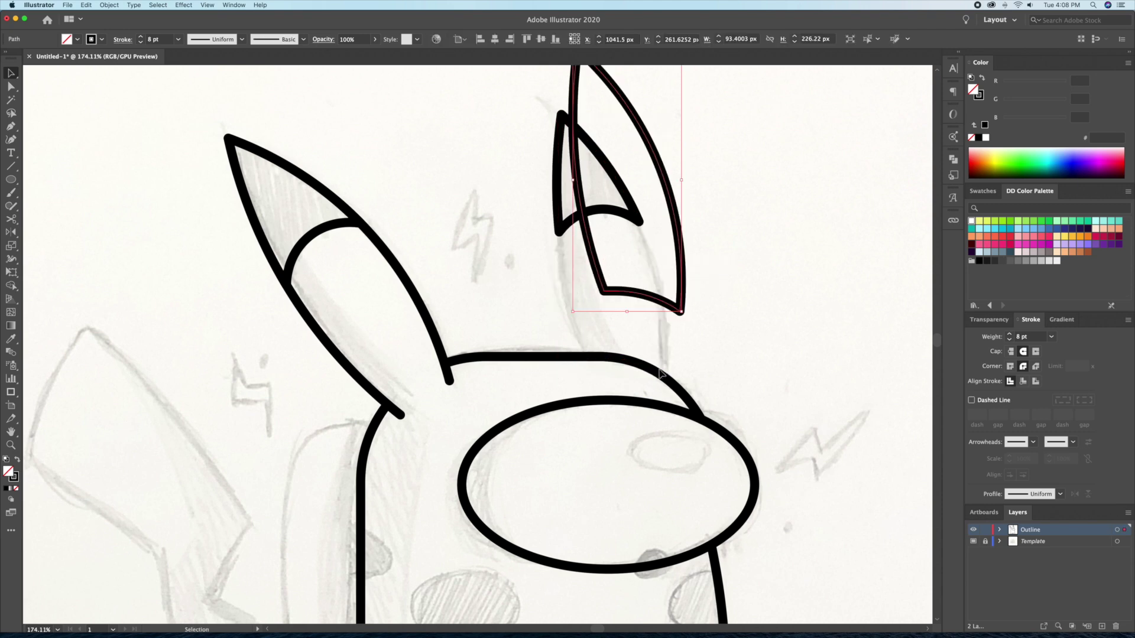
left_click(670, 364)
key("ctrl+z")
- Draw an oval cheek over the sketched one and place a matching oval across the body's front edge
key("ctrl+0")
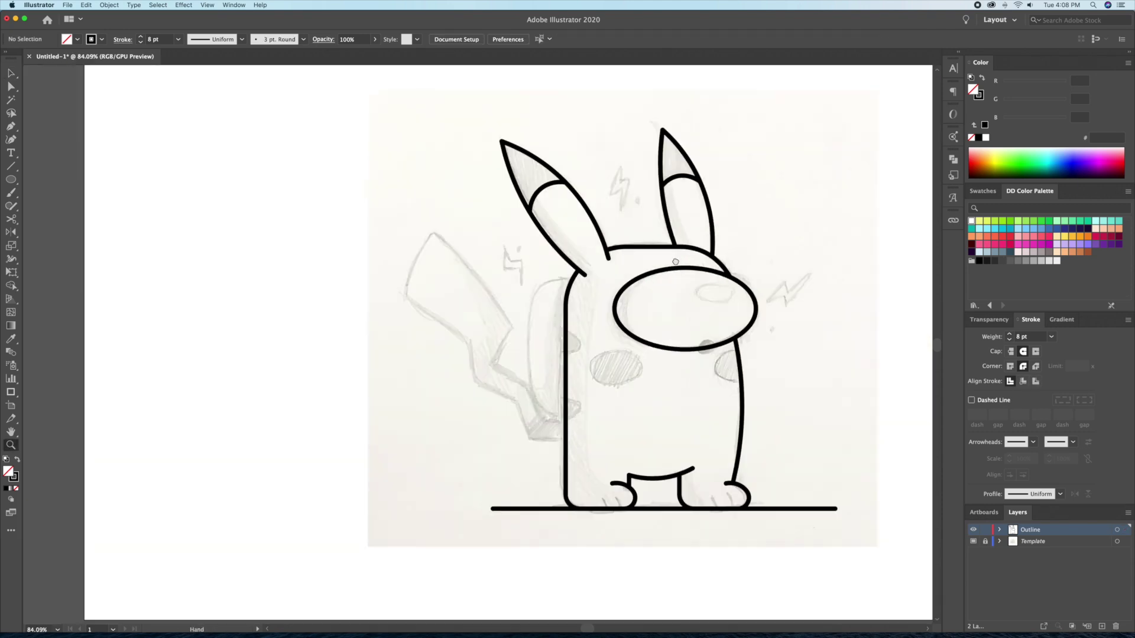
key("z")
left_click(79, 178)
left_click_drag(682, 332, 484, 354)
key("v")
key("ctrl+z")
left_click_drag(717, 333, 492, 353)
- Paste a copy of the body's front edge in front and use it to cut off the front cheek outside the body
left_click(698, 384)
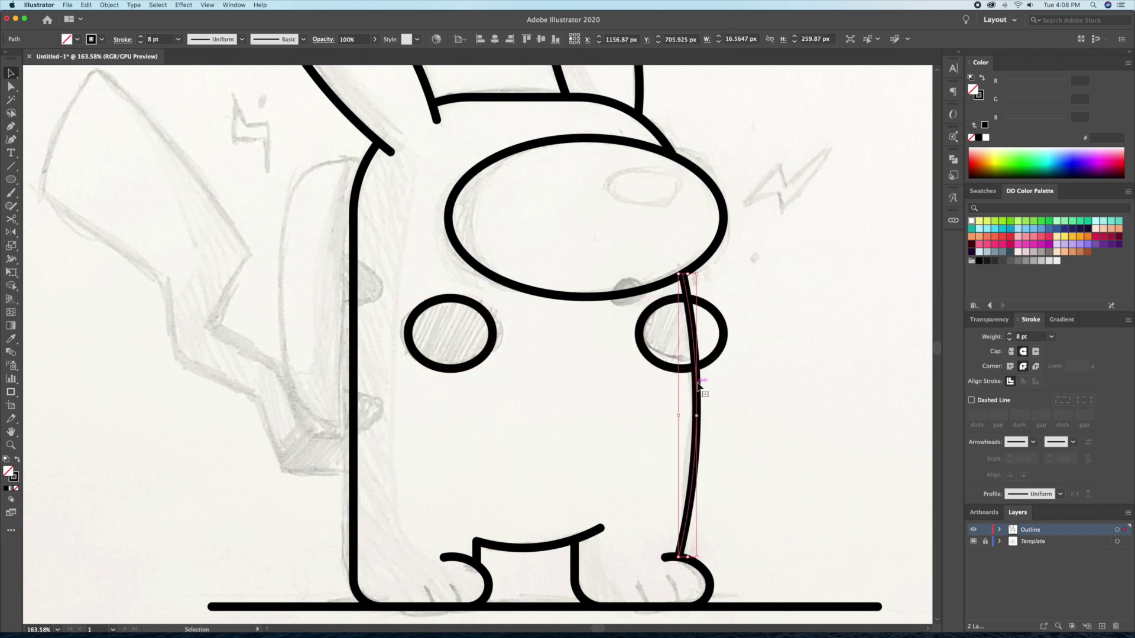
left_click(85, 4)
left_click(100, 76)
left_click(723, 346, "shift")
key("shift+m")
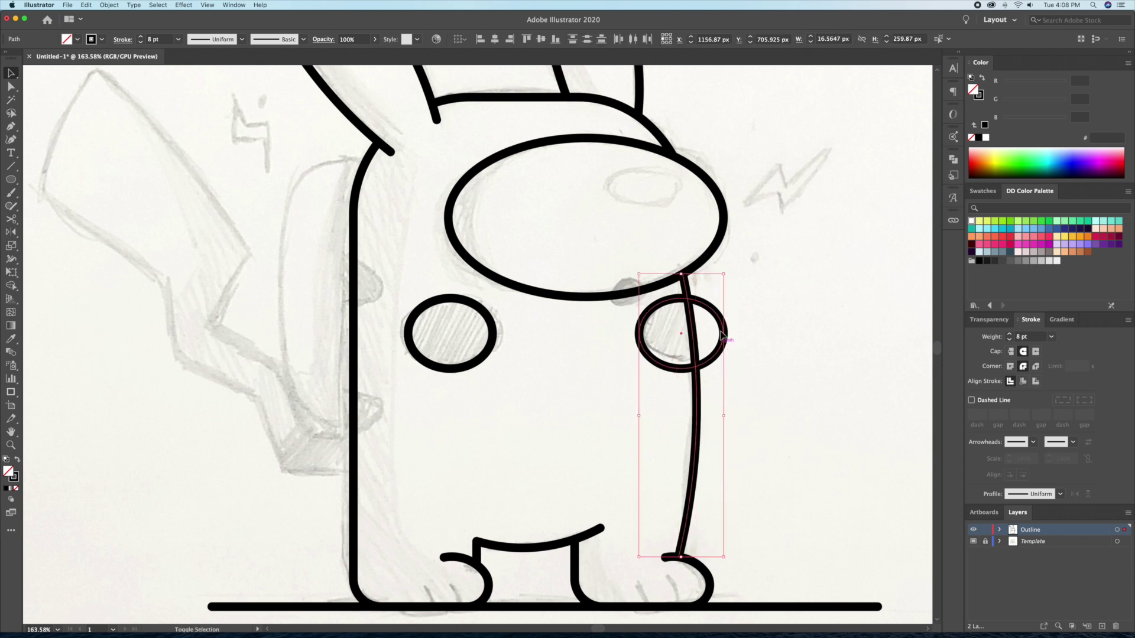
left_click(712, 331, "alt")
- Draw a circular nose about 26 px wide on the visor's lower edge and make it solid black without a stroke
left_click_drag(540, 358, 602, 407)
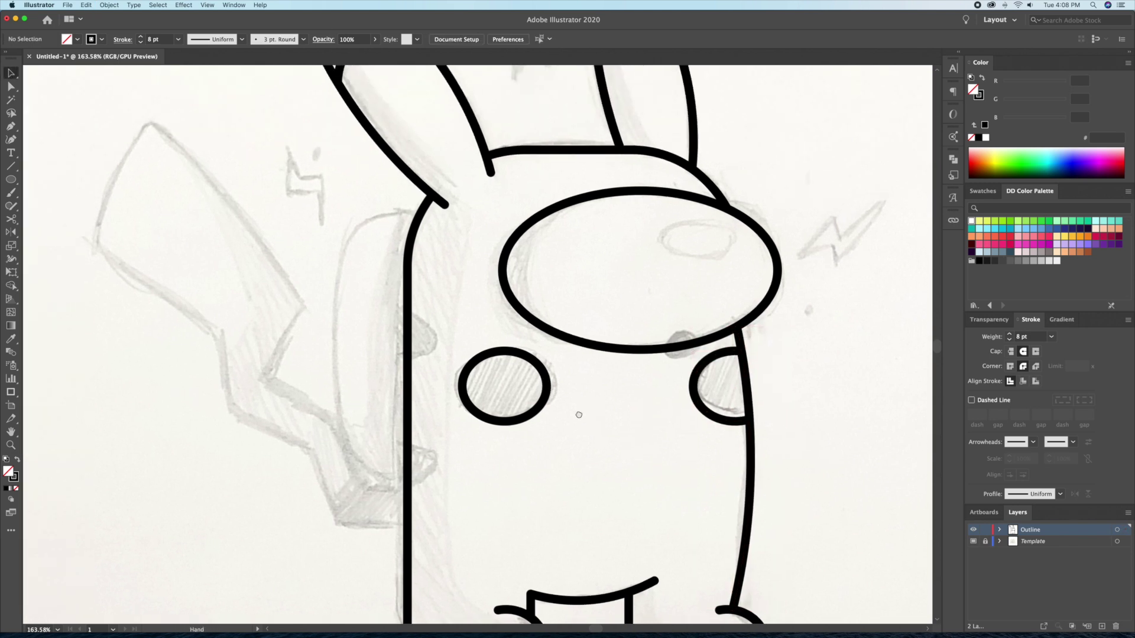
key("z")
left_click(788, 329)
left_click_drag(653, 373, 654, 374)
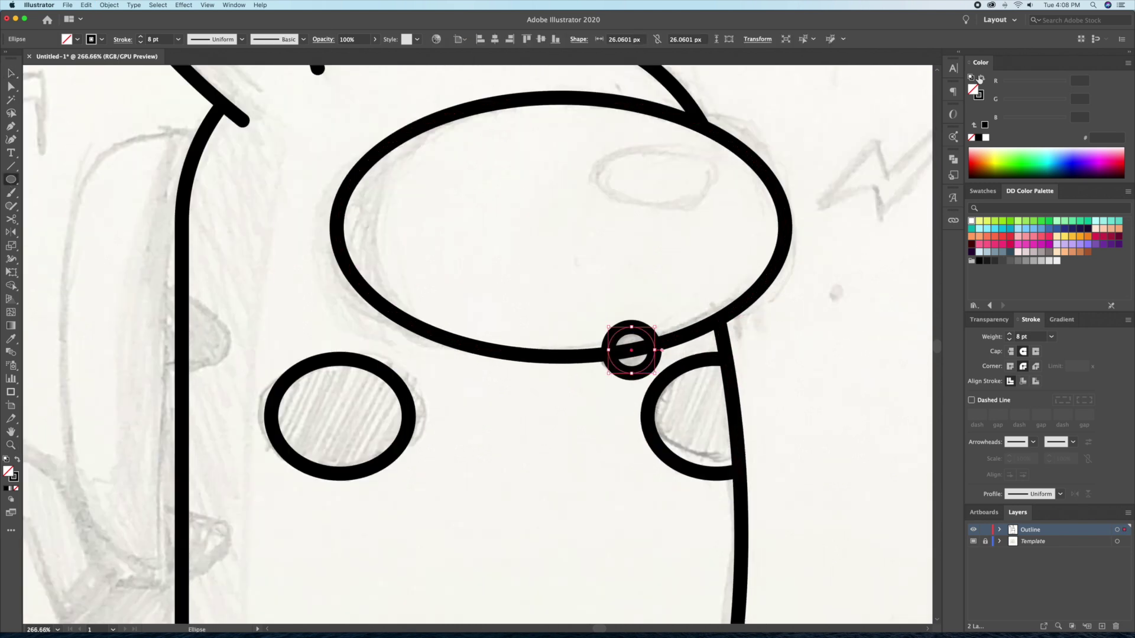
key("shift+x")
- Draw a small white highlight ellipse on the upper part of the nose
scroll(631, 349, "up", 5)
key("v")
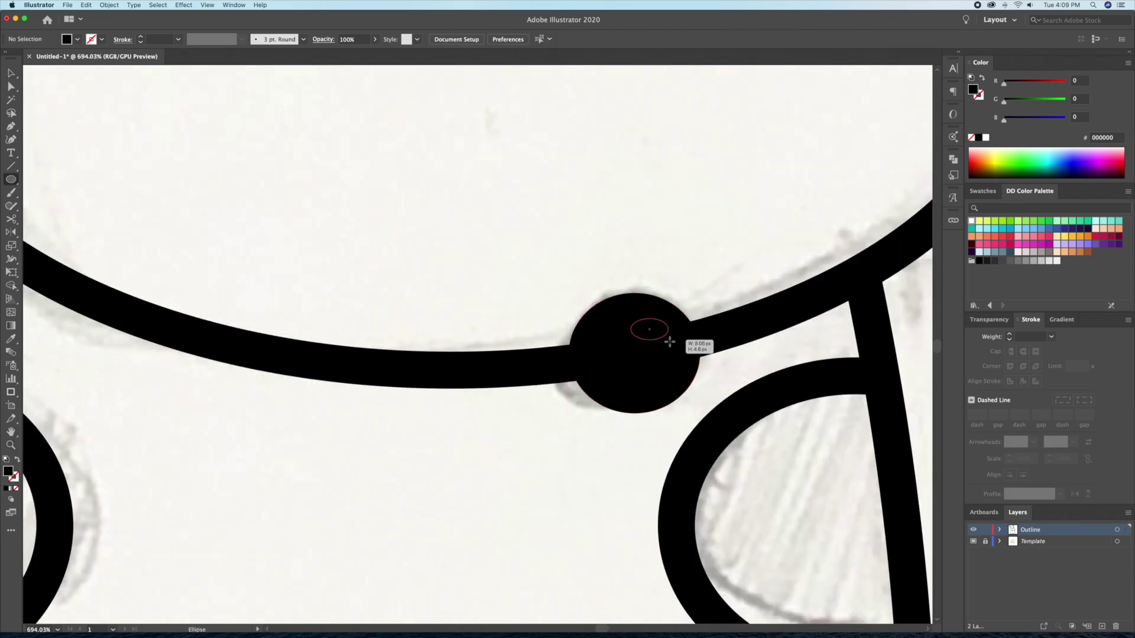
left_click_drag(669, 341, 670, 343)
- Draw the backpack as a closed angular path overlapping the back, with the body outline's 8 pt black stroke and no fill
key("z")
key("ctrl+0")
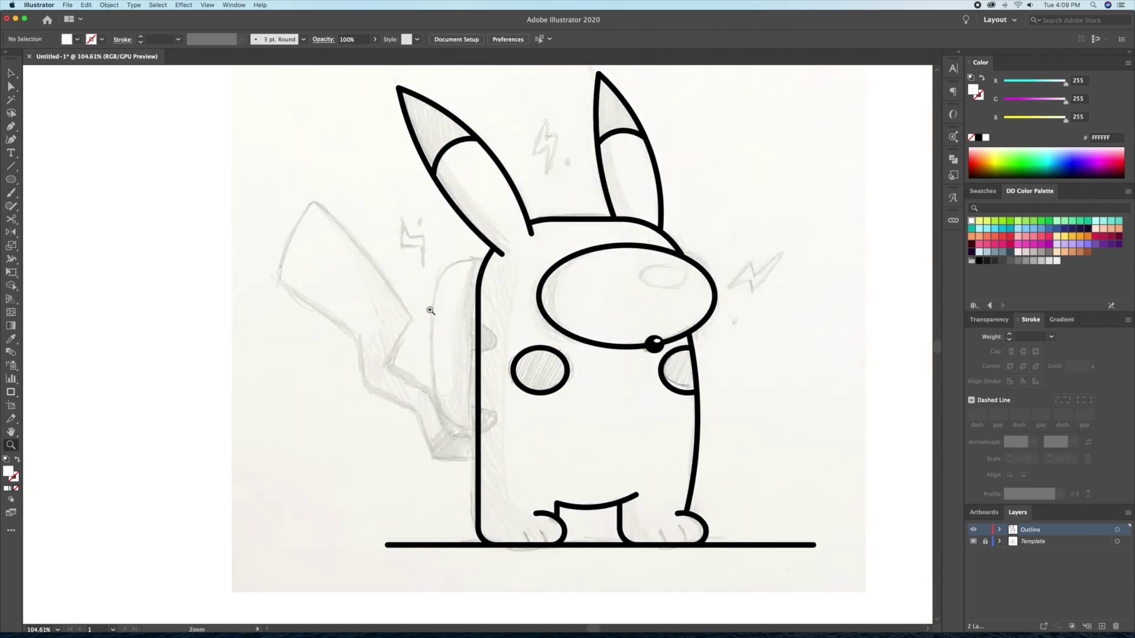
scroll(430, 310, "up", 3)
key("p")
left_click(487, 259)
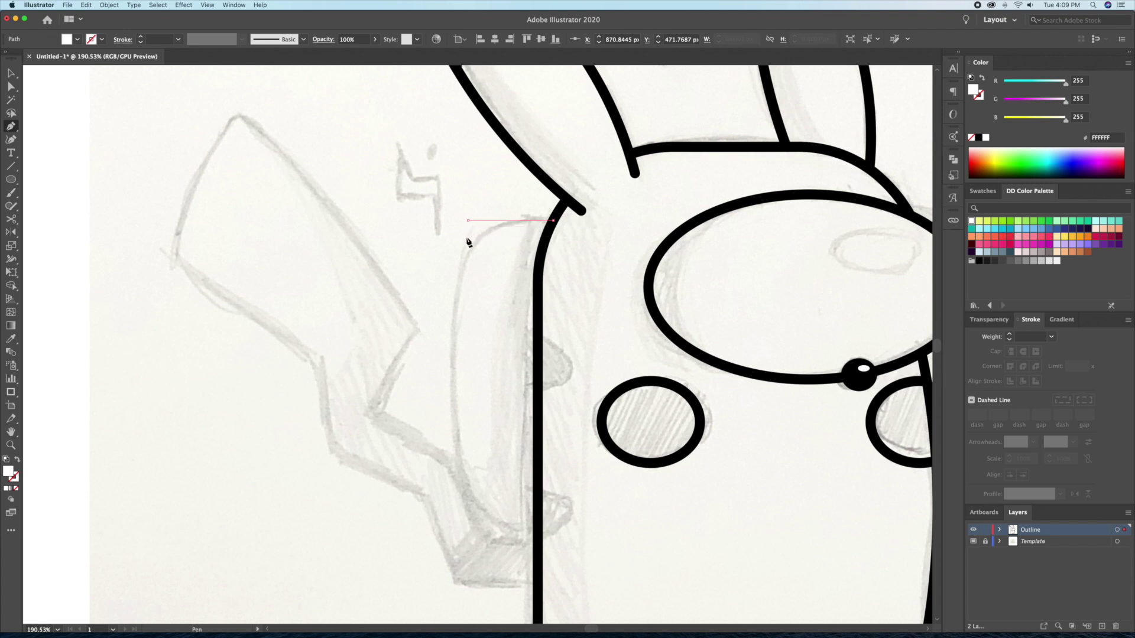
left_click(468, 533)
left_click(537, 533)
key("i")
left_click(538, 531)
key("p")
left_click(538, 533)
left_click(583, 306)
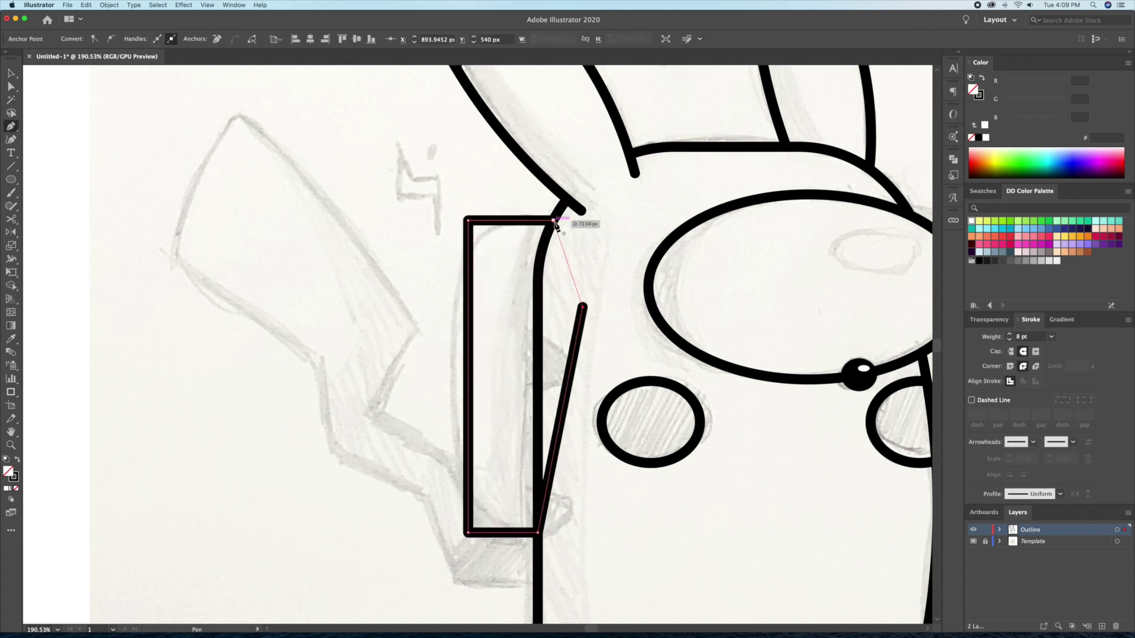
left_click(553, 221)
- Trim the backpack along the back edge and round its two outer corners to about 41 px
key("shift+m")
key("a")
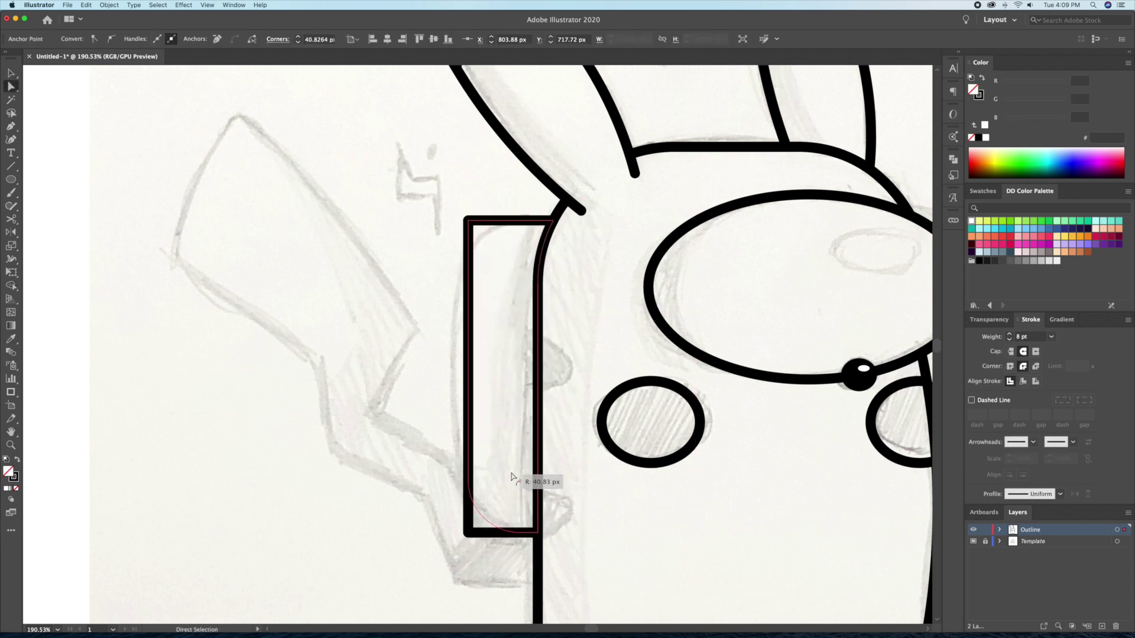
left_click_drag(476, 230, 496, 248)
left_click_drag(476, 524, 496, 502)
- Create a triangle for the back stripes with the Polygon tool
key("z")
left_click(538, 275, "alt")
left_click(508, 415)
left_click(10, 179)
left_click(76, 219)
left_click(571, 321)
key("Return")
- Place two rounded triangle stripes over the sketched ones along the back edge and remove their parts outside the body
key("v")
left_click_drag(647, 234, 638, 375)
left_click_drag(605, 281, 558, 339)
left_click(557, 339)
left_click(524, 340, "shift")
key("shift+m")
left_click(490, 354, "alt")
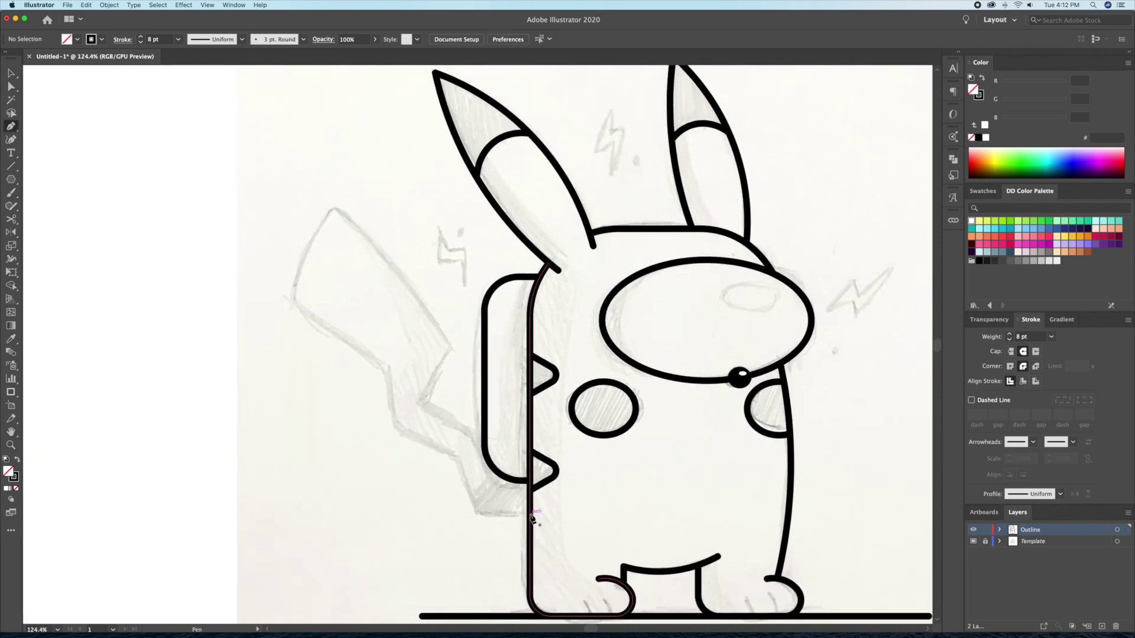
- Trace the zigzag lightning tail with straight segments, from the lower back around its wide end and back toward the backpack
left_click(529, 513)
left_click(481, 514)
left_click(405, 440)
left_click(392, 374)
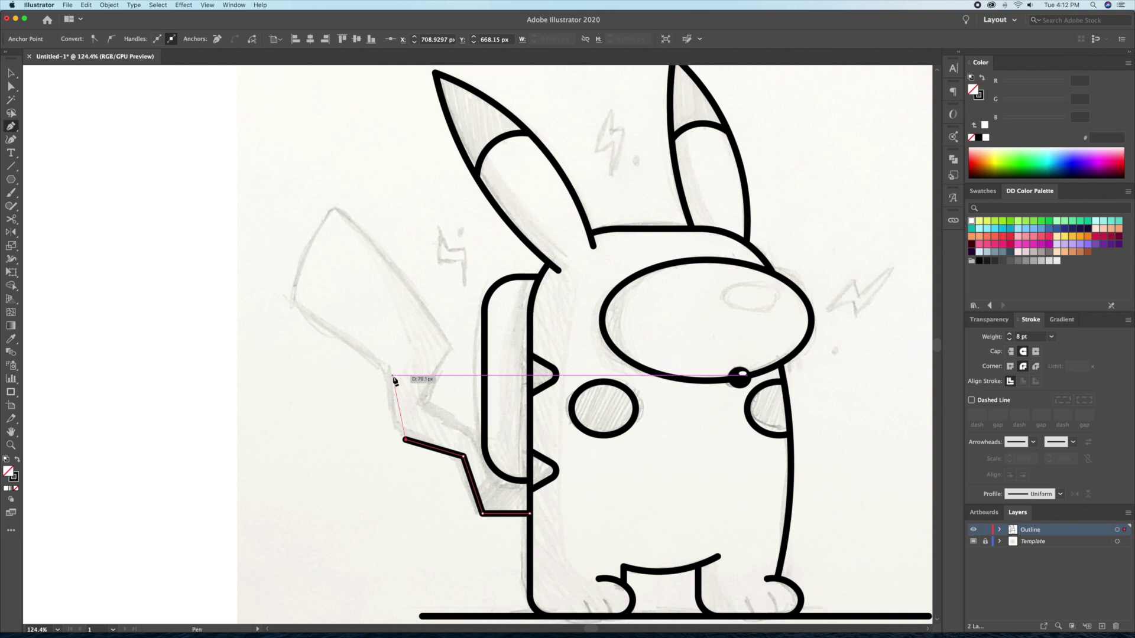
left_click(294, 306)
left_click(349, 213)
left_click(454, 349, "super")
left_click(421, 408)
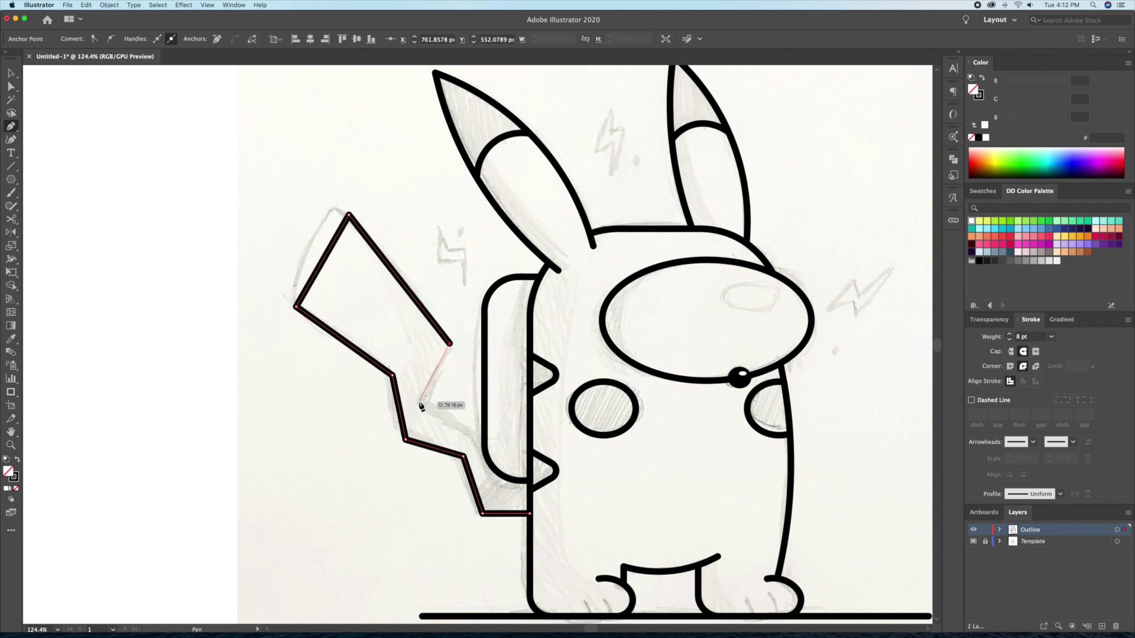
left_click(485, 438)
- Adjust the tail's inner corner point and bow the edge of its wide end outward
key("a")
left_click_drag(423, 400, 430, 404)
left_click(452, 391)
- Extend the tail's upper edge to meet the backpack outline and deselect the path
scroll(278, 215, "up", 2)
key("v")
scroll(439, 334, "up", 2)
left_click(462, 394)
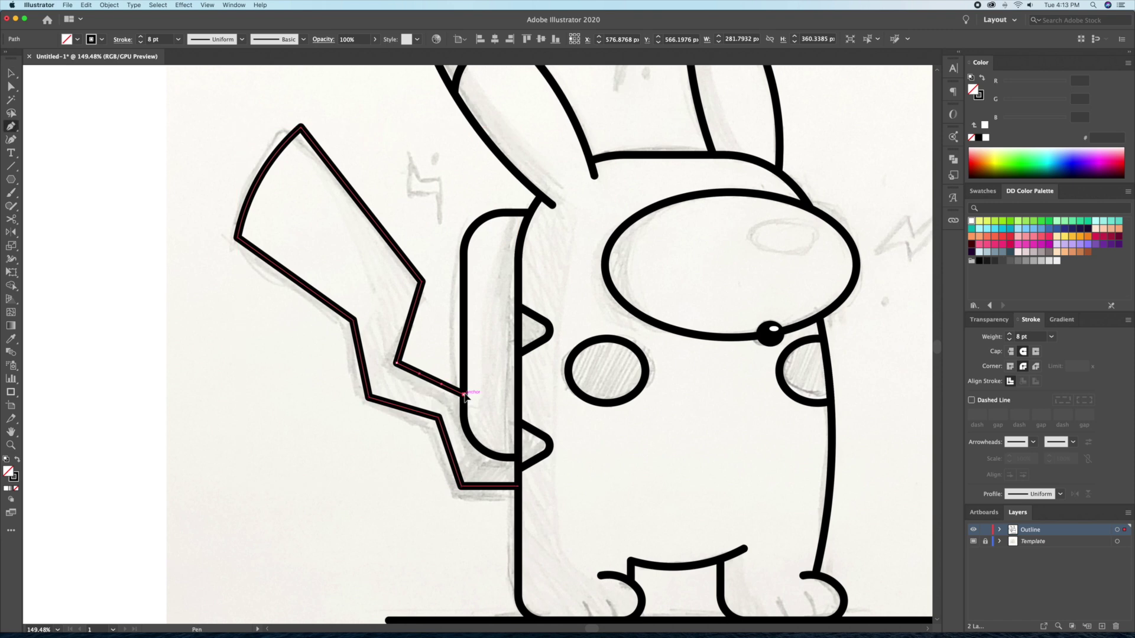
key("p")
left_click(462, 394)
key("super+z")
key("v")
key("super+shift+a")
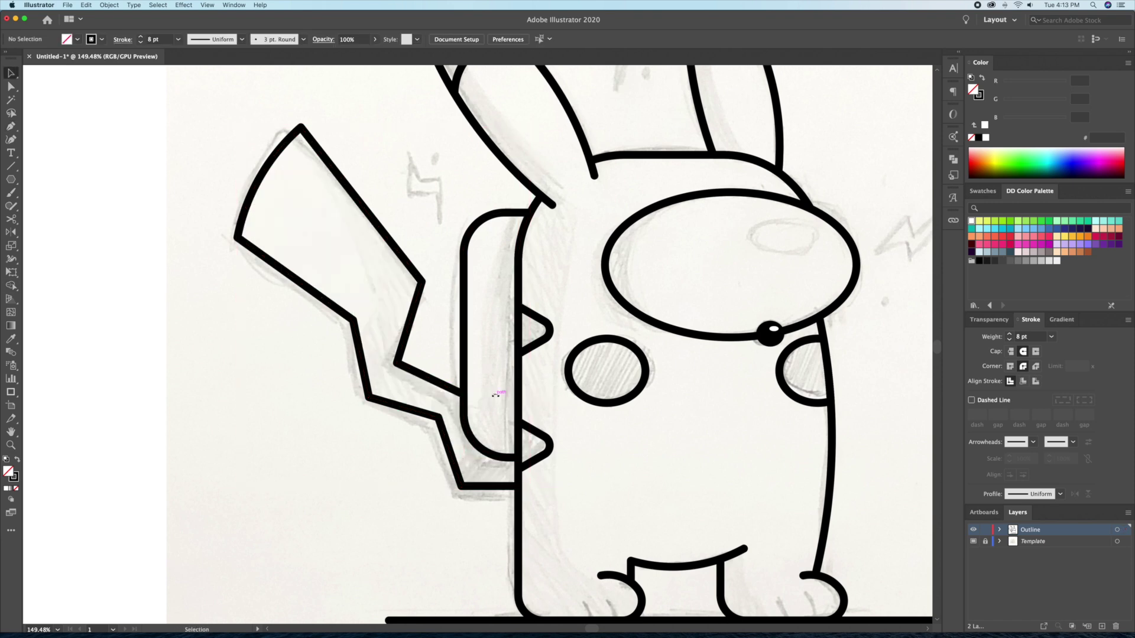
- Draw a short curved toe line about 23 px tall on the back foot with the Curvature tool
scroll(348, 442, "down", 3)
key("z")
left_click_drag(489, 436, 566, 485)
key("shift+grave")
left_click(542, 484)
left_click(560, 535)
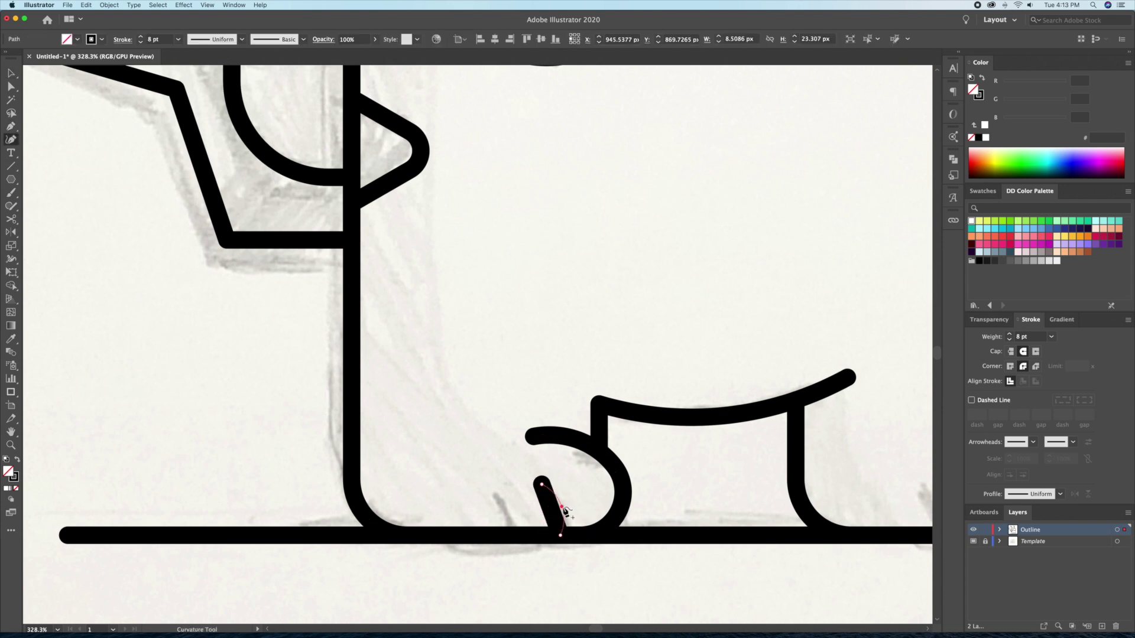
- Duplicate the toe line beside the first one and copy the pair onto the front foot
key("v")
left_click_drag(551, 509, 500, 510)
scroll(500, 510, "right", 5)
left_click(283, 502, "shift")
left_click_drag(236, 514, 680, 520)
left_click(655, 336)
- Remove the ground line everywhere except under the feet and hide the Template layer
key("z")
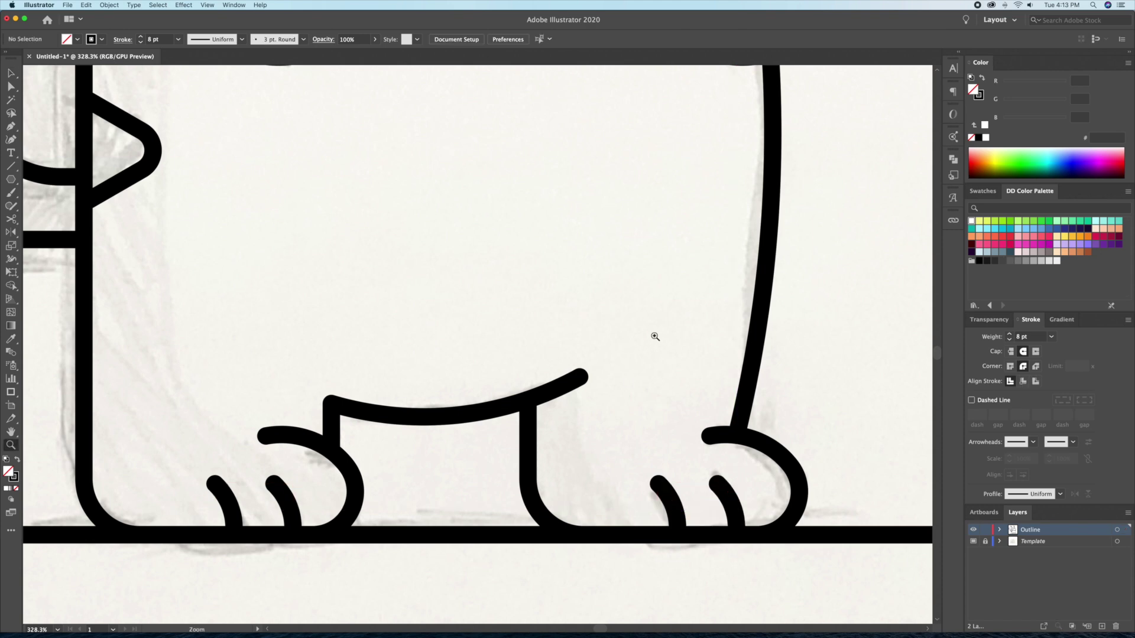
left_click(661, 378, "alt")
left_click(679, 296, "alt")
left_click(768, 502, "alt")
left_click(794, 343, "alt")
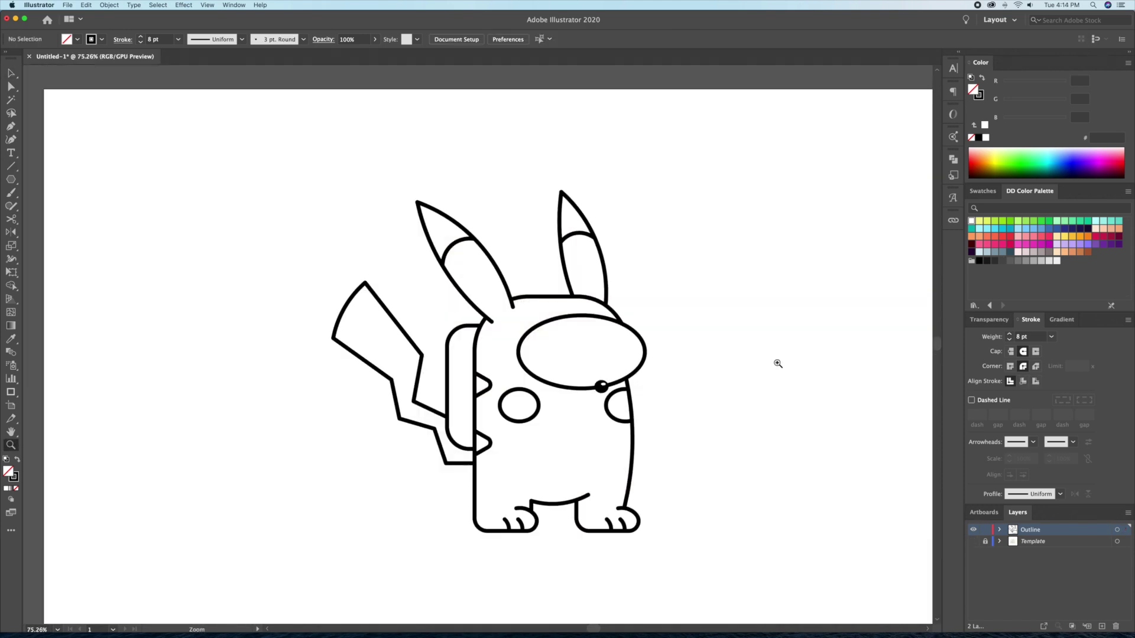
- Taper the open end of the curved belly line between the legs using the Width tool and deselect the path
left_click_drag(640, 424, 662, 393)
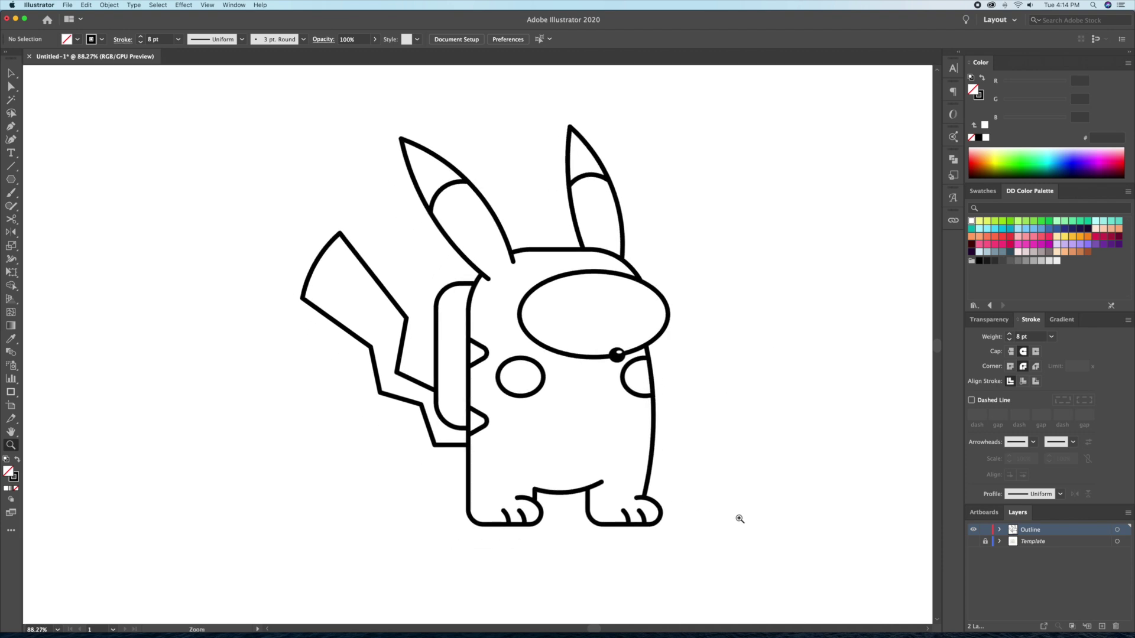
left_click_drag(579, 482, 606, 416)
left_click(614, 432)
left_click(615, 445)
left_click(613, 430)
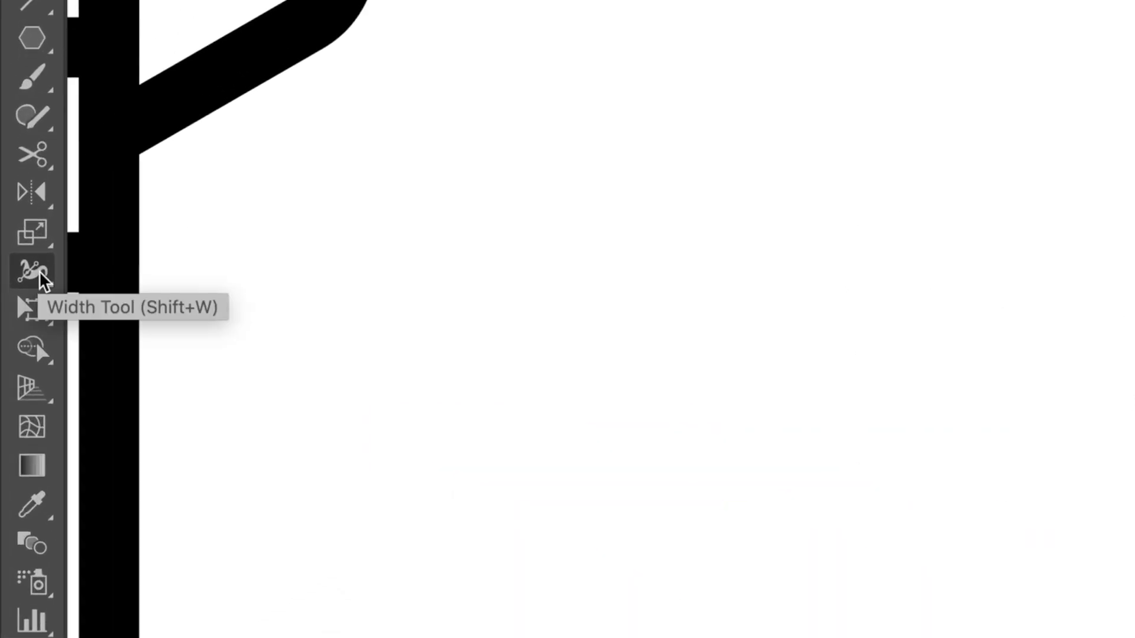
left_click(33, 278)
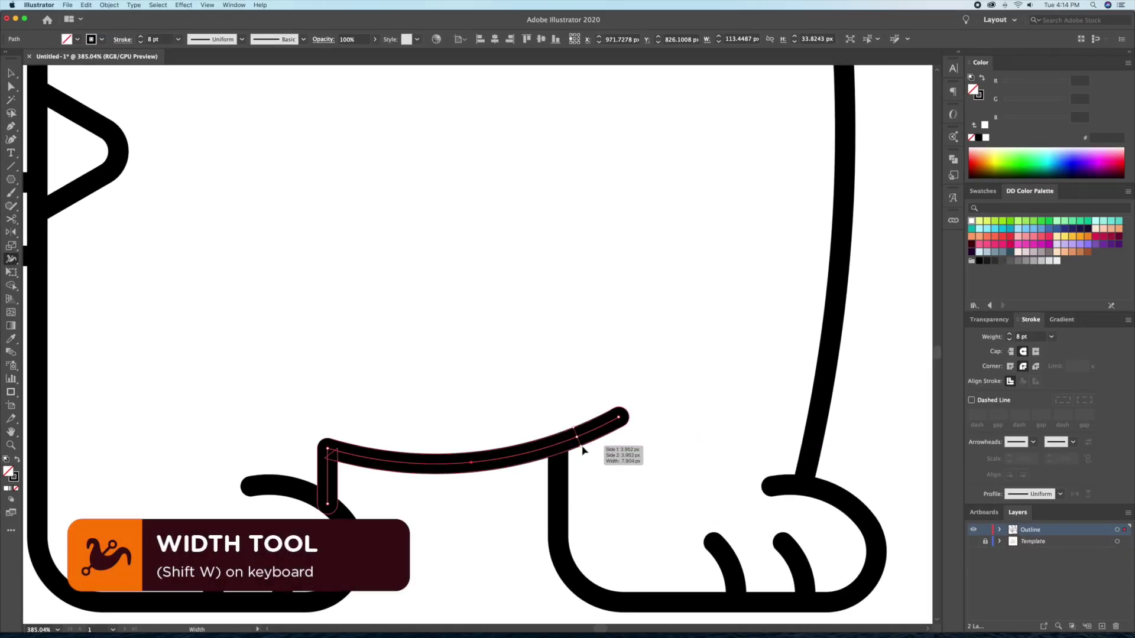
left_click_drag(622, 430, 621, 423)
left_click(480, 368)
- Taper the upper end of the front foot's first toe line to a point with the Width tool
scroll(684, 446, "up", 5)
key("shift+w")
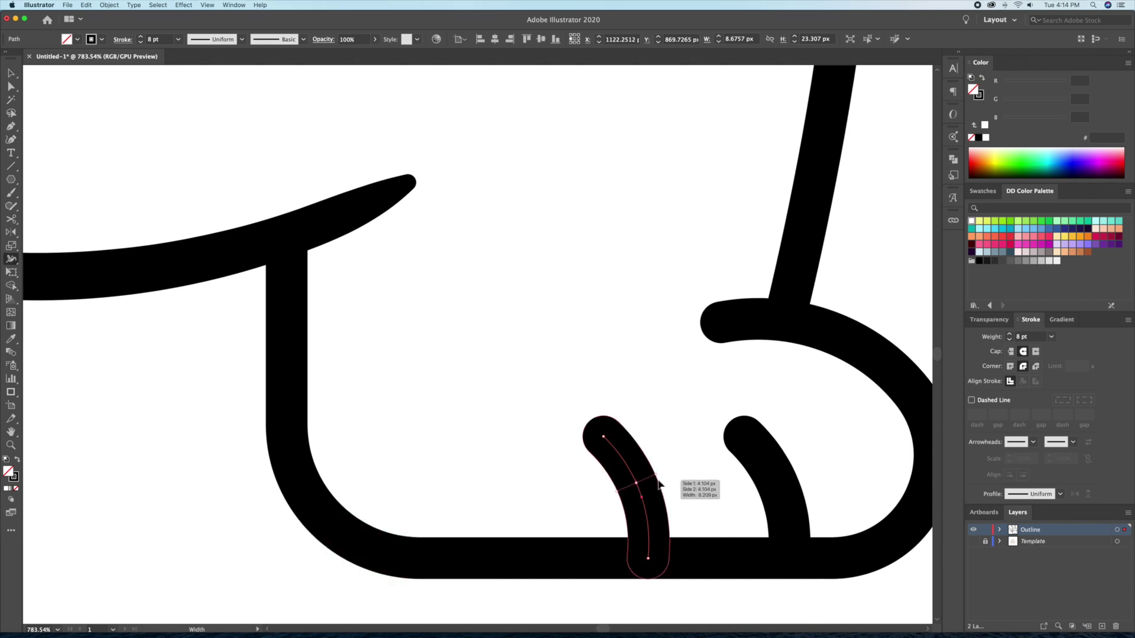
left_click_drag(615, 399, 618, 434)
key("v")
left_click(731, 477)
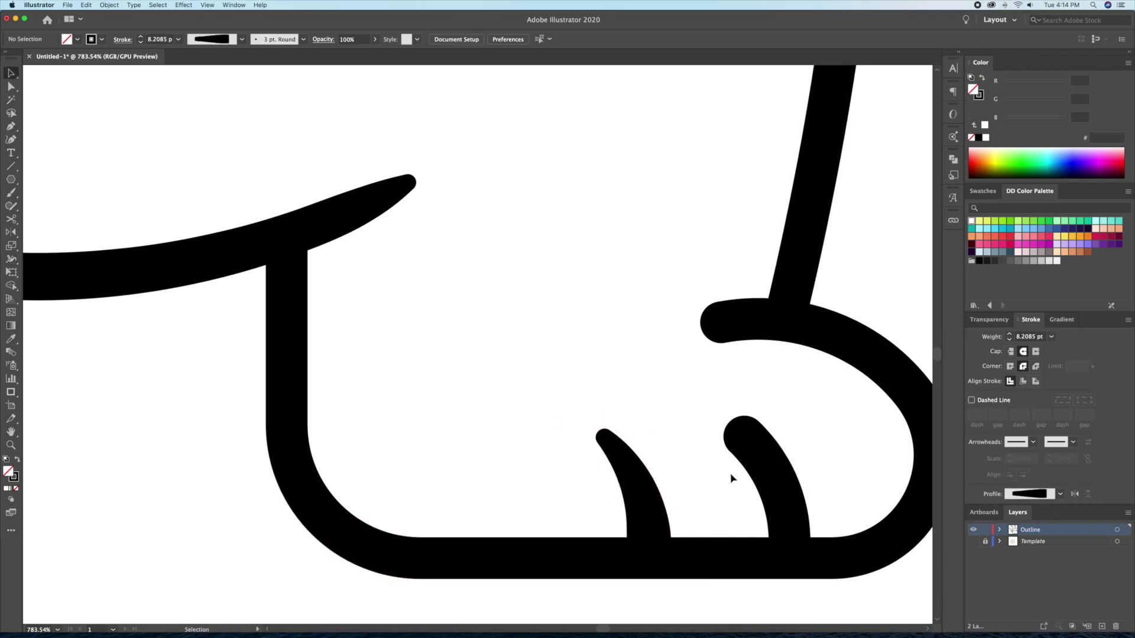
- Replace the front foot's second toe line with a copy of the tapered toe line
key("super+z")
left_click_drag(638, 506, 780, 507)
key("z")
left_click_drag(780, 506, 844, 513)
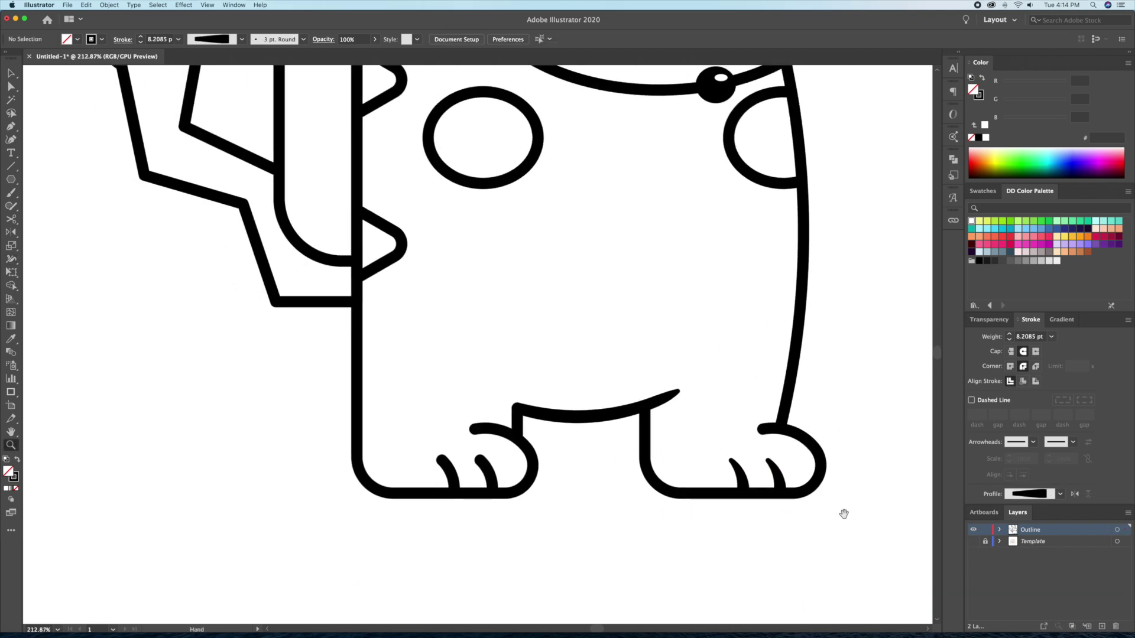
- Replace the back foot's toe lines with copies of the front foot's tapered pair
key("super+shift+w")
key("v")
left_click(450, 472)
key("Delete")
left_click_drag(747, 480, 494, 480)
- Taper both lower ends of the left ear's outline where they run into the head using the Width tool
scroll(579, 325, "up", 10)
key("super+shift+w")
key("z")
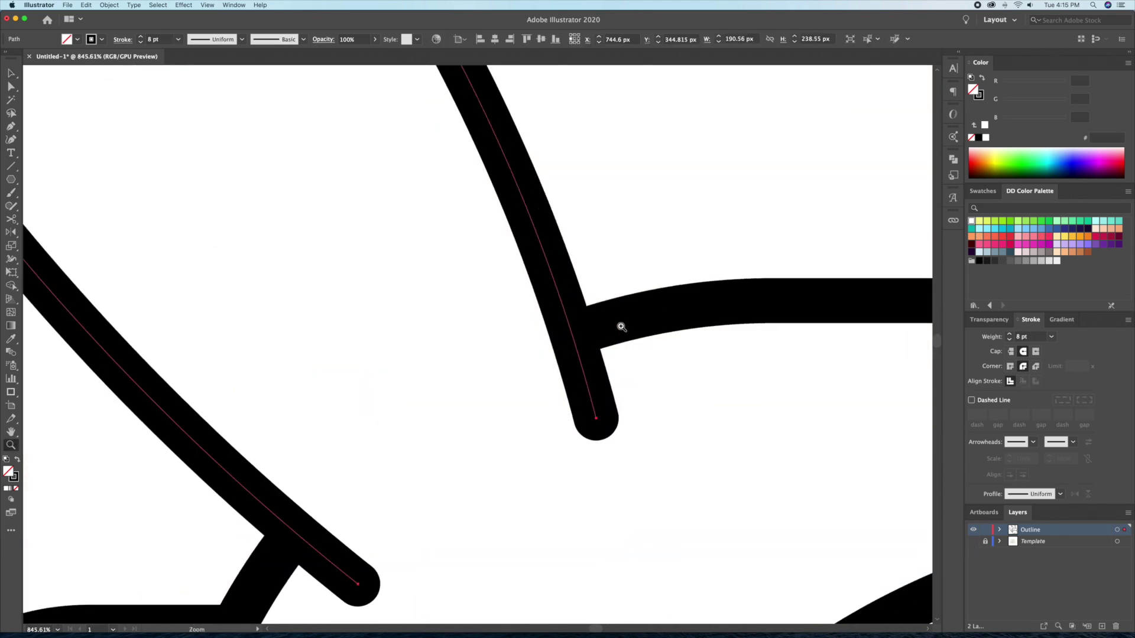
left_click_drag(582, 364, 601, 357)
left_click_drag(618, 418, 609, 415)
scroll(540, 443, "down", 5)
scroll(539, 443, "left", 8)
mouse_move(513, 439)
left_mouse_down()
mouse_move(522, 441)
mouse_move(504, 461)
mouse_move(507, 433)
mouse_move(566, 494)
left_mouse_up()
- Narrow the open upper end of the back foot's outline with the Width tool
key("super+space")
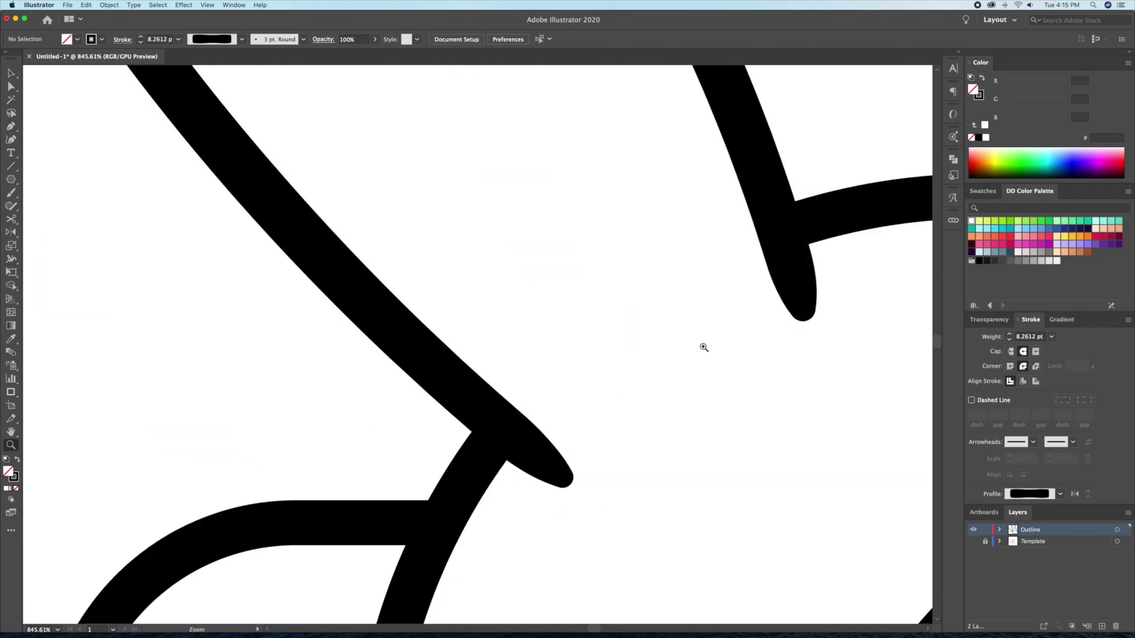
mouse_move(702, 348)
left_mouse_down()
mouse_move(616, 387)
mouse_move(548, 379)
mouse_move(496, 350)
left_mouse_up()
mouse_move(499, 508)
left_mouse_down()
mouse_move(486, 473)
mouse_move(507, 427)
left_mouse_up()
key("shift+w")
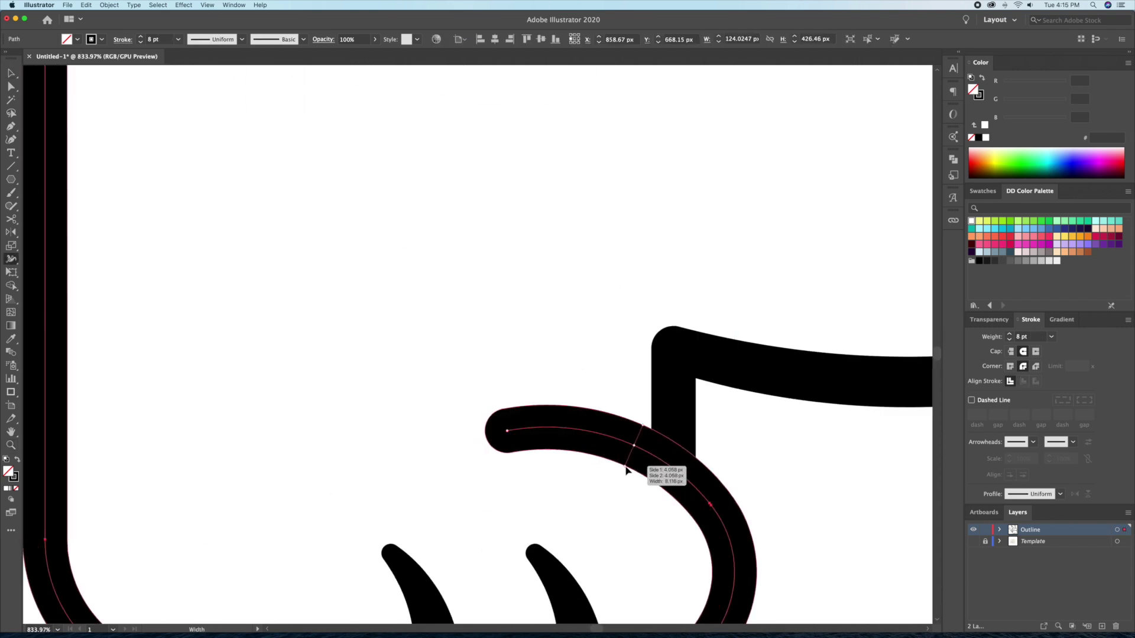
left_click_drag(506, 451, 540, 451)
- Narrow the open upper end of the front foot's outline with the Width tool and deselect it
key("space")
left_click_drag(449, 437, 717, 390)
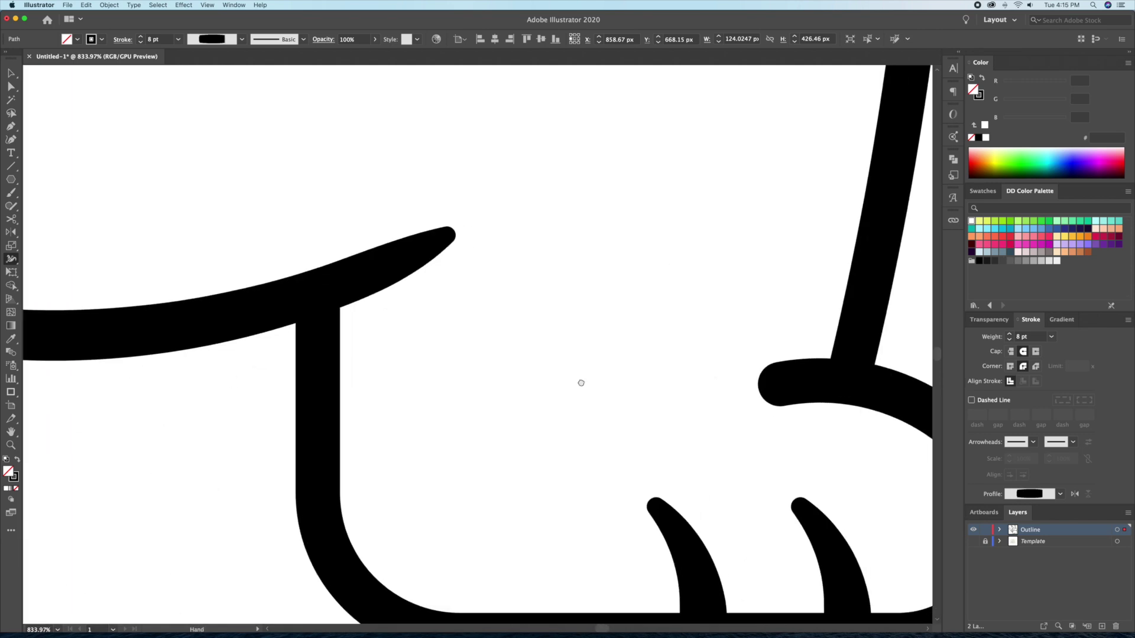
scroll(716, 380, "right", 5)
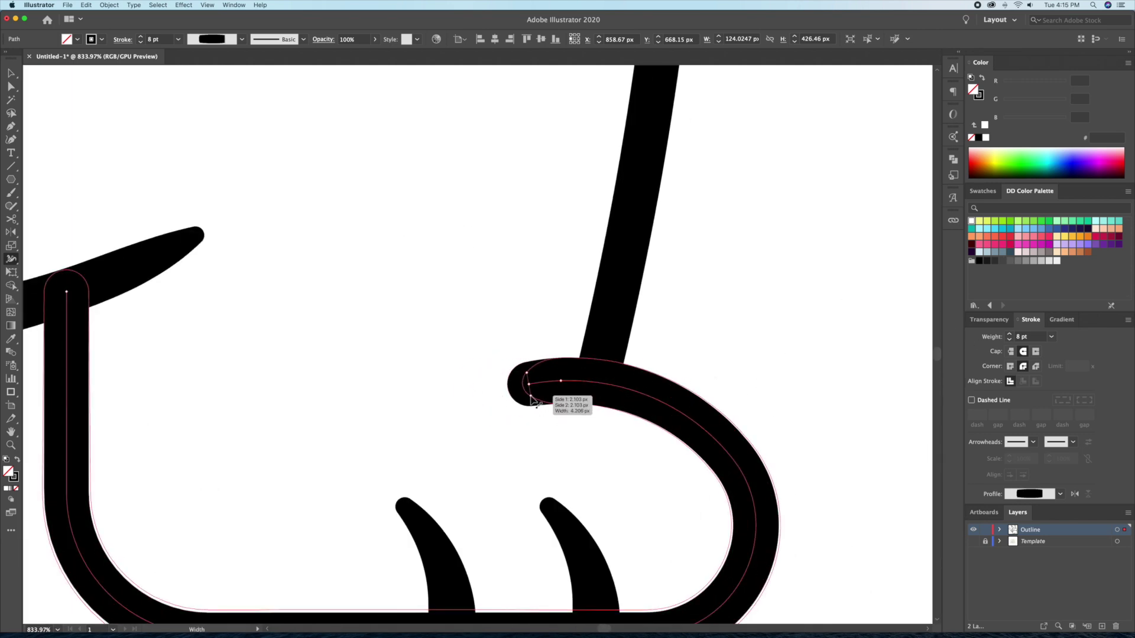
key("super+shift+a")
key("z")
left_click_drag(760, 283, 567, 428)
scroll(520, 337, "up", 10)
key("v")
key("z")
left_click_drag(676, 272, 450, 342)
- Create a new layer beneath the Outline layer and name it Color
key("super+l")
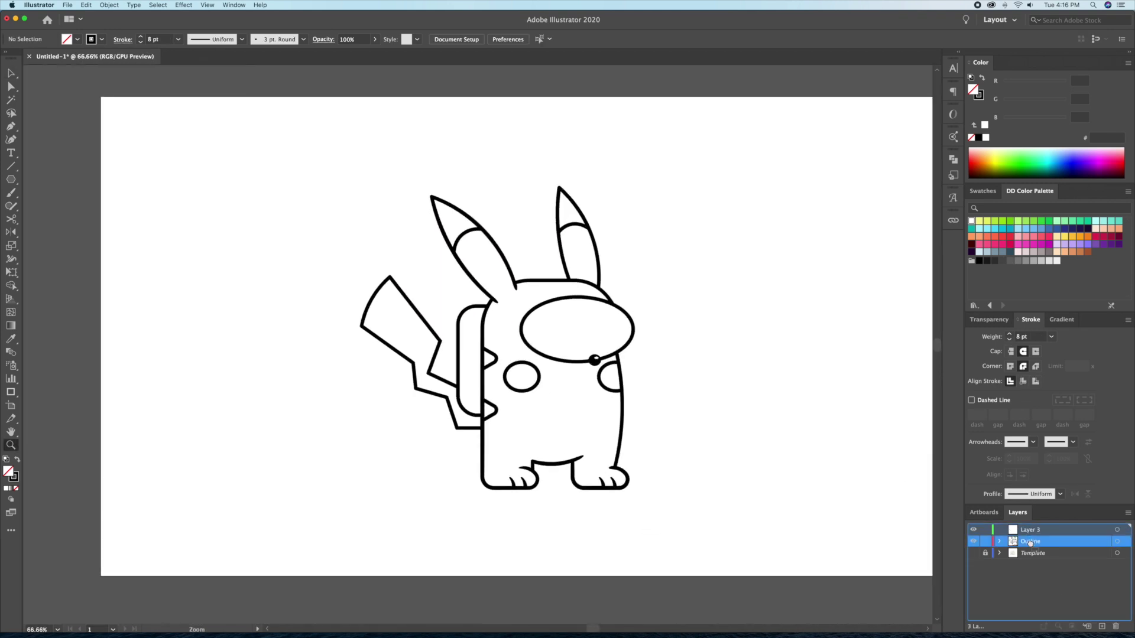
left_click_drag(1030, 546, 1021, 543)
double_click(1015, 544)
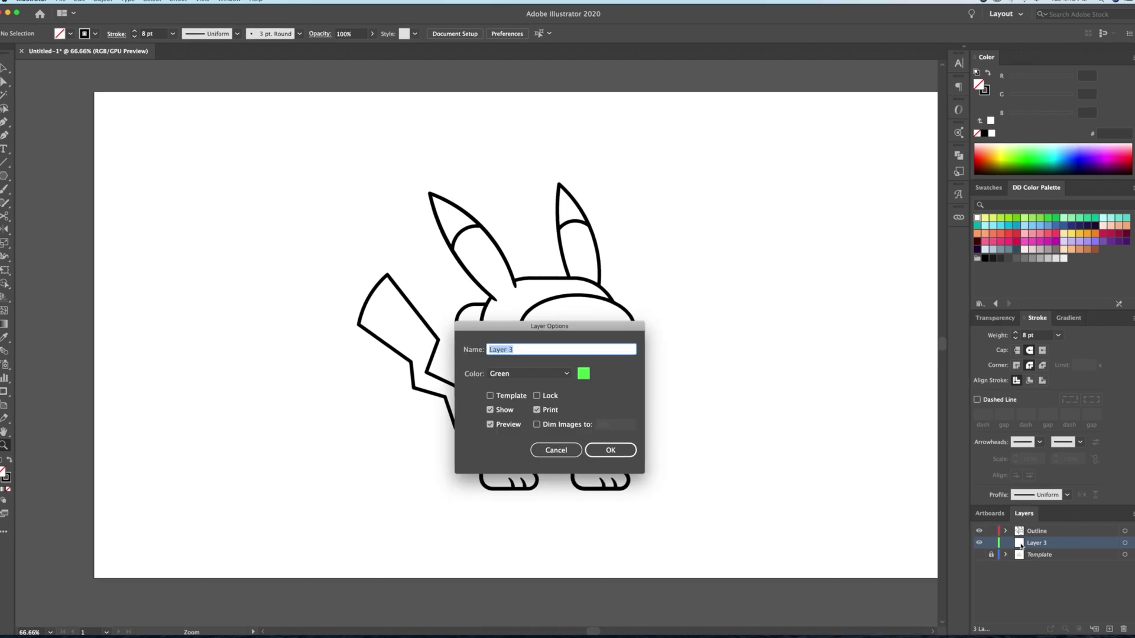
type("COLour")
key("BackSpace")
key("BackSpace")
type("r")
key("Return")
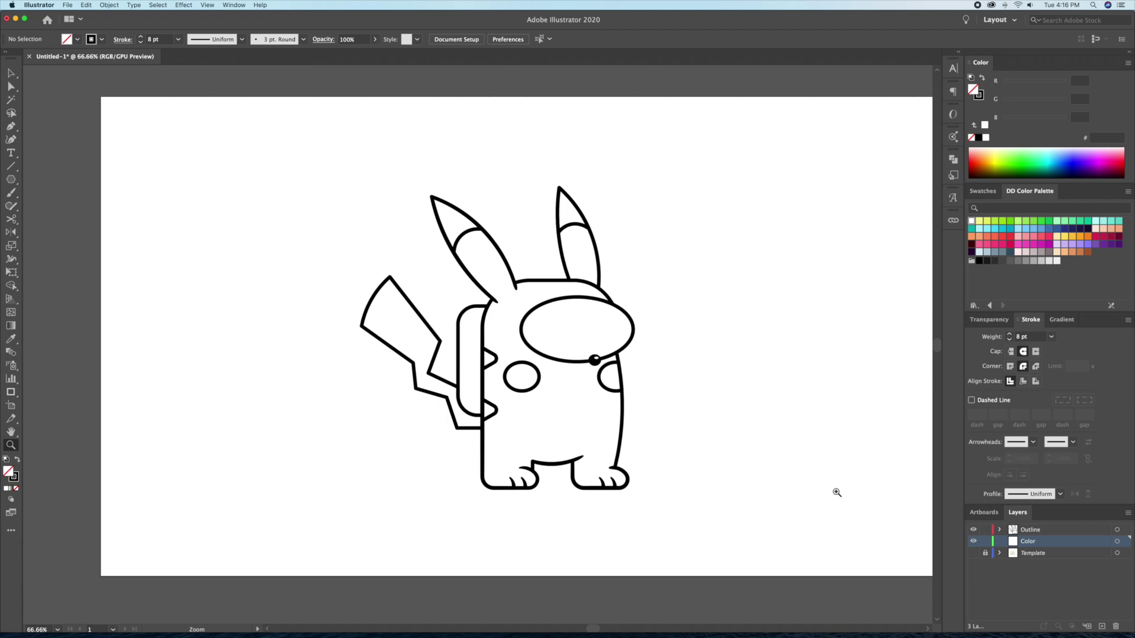
- Duplicate the visor ellipse onto the Color layer and lock the Outline layer
scroll(587, 329, "up", 2)
left_click_drag(587, 329, 624, 336)
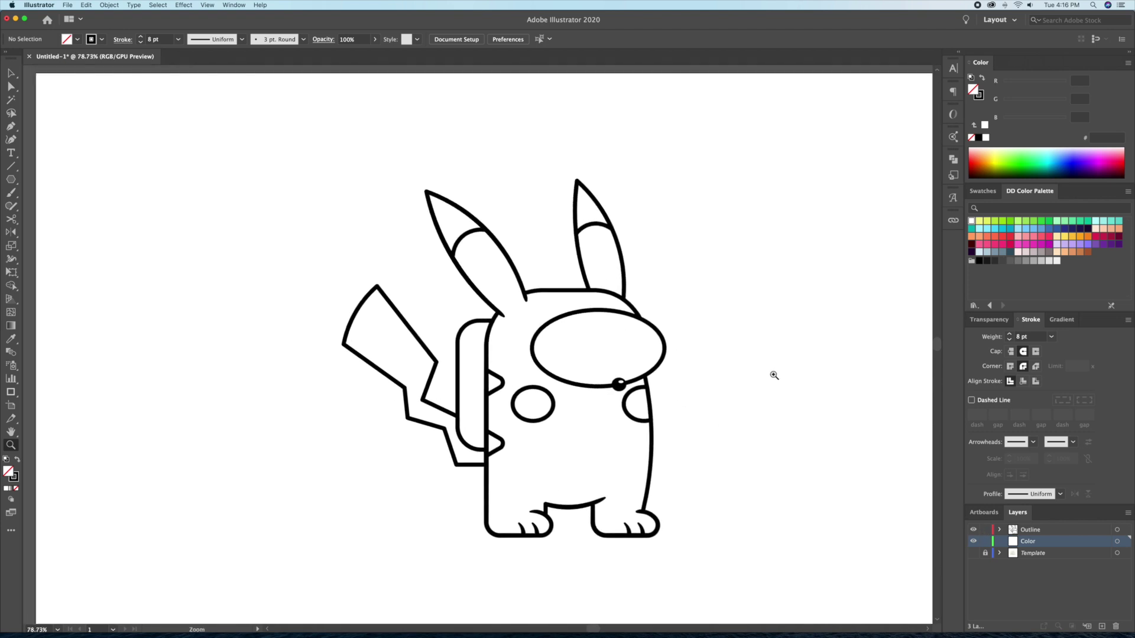
left_click_drag(663, 365, 772, 347)
key("v")
left_click(689, 365)
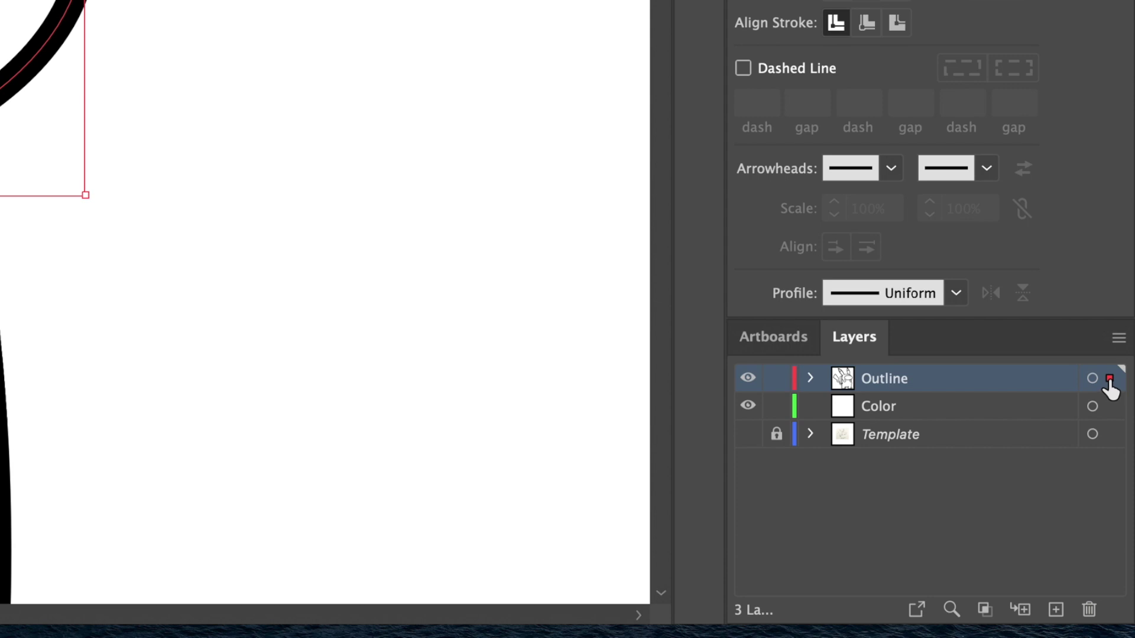
left_click_drag(1111, 413, 1111, 409)
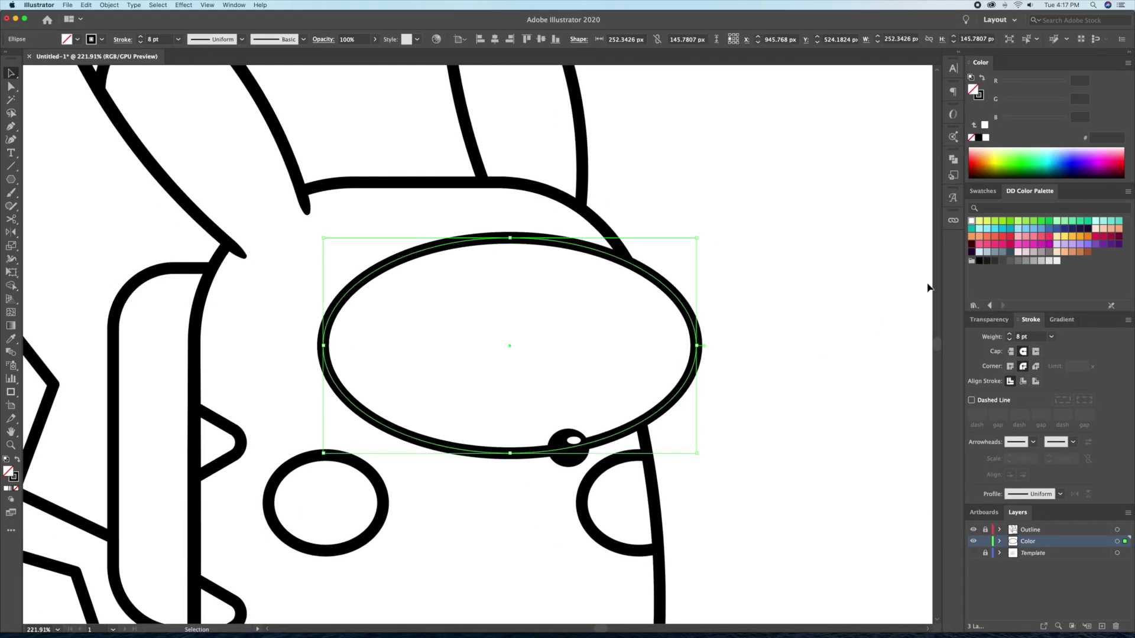
- Fill the duplicated visor ellipse with light blue ABF3FF and leave it without a stroke
left_click(981, 78)
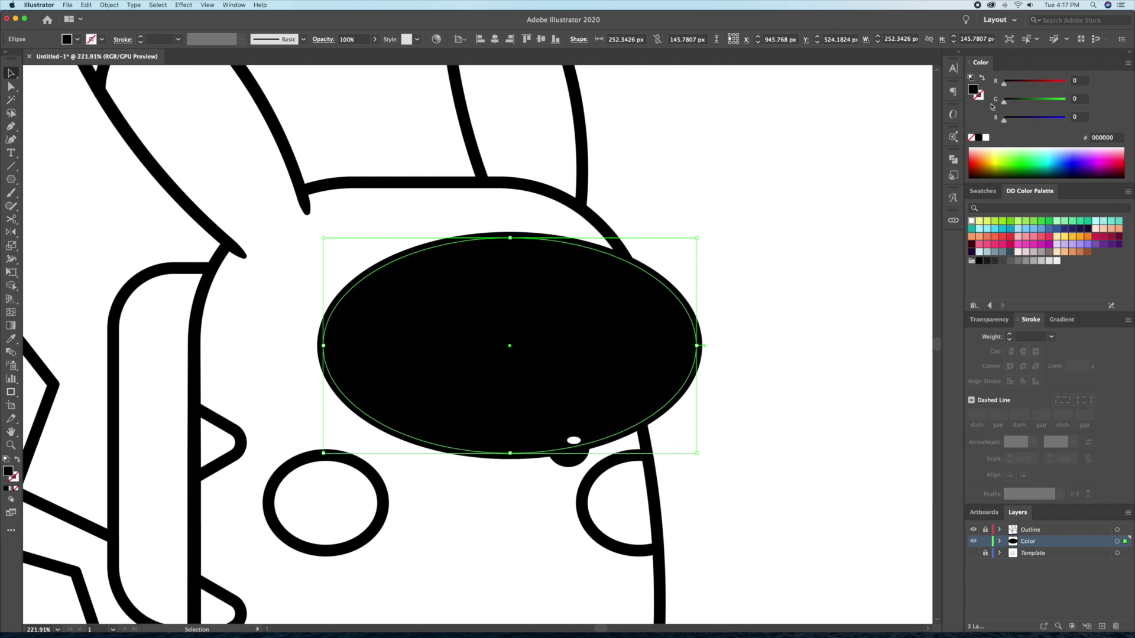
left_click(979, 229)
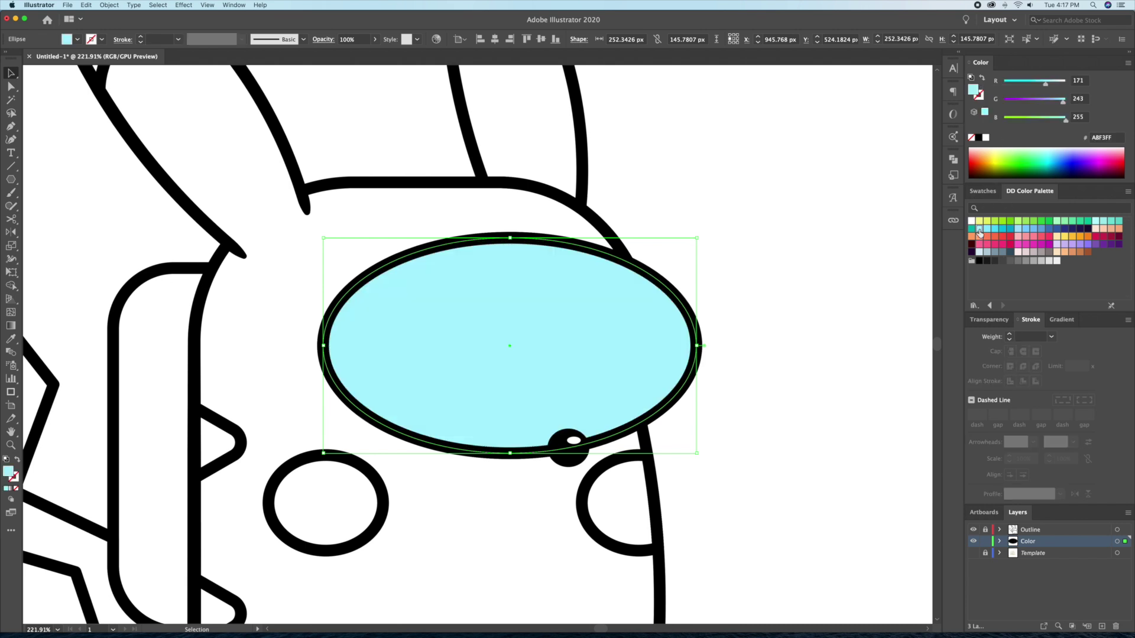
scroll(747, 249, "down", 5)
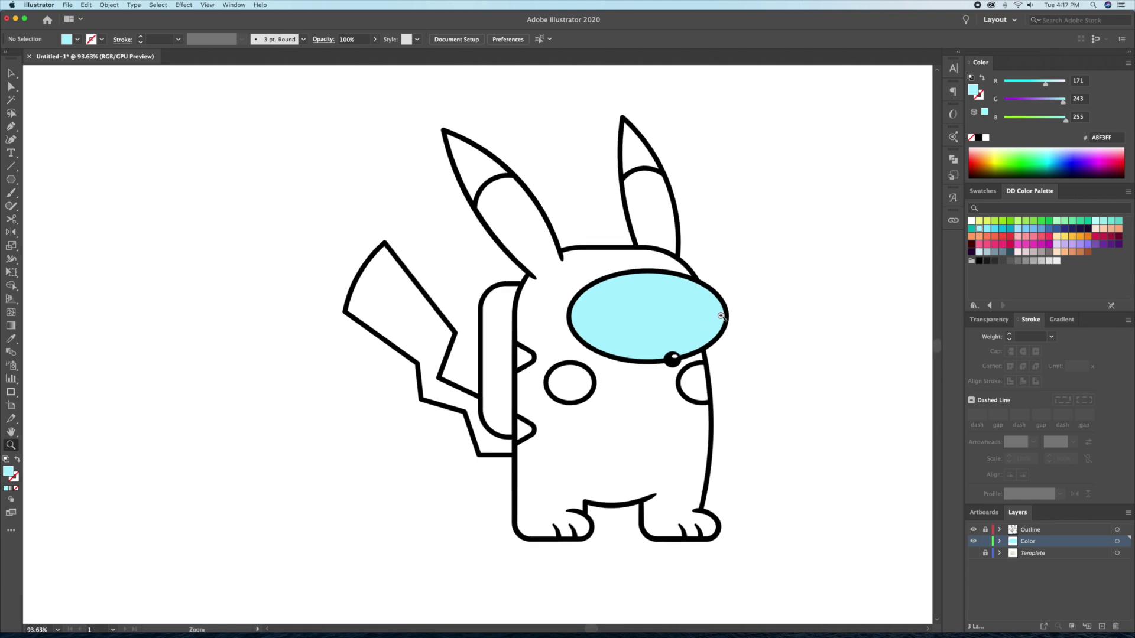
- Duplicate the ear and ear-tip outlines onto the Color layer, lock the Outline layer and swap the copies' stroke and fill
scroll(788, 274, "up", 4)
key("ctrl+z")
scroll(720, 343, "down", 4)
scroll(739, 372, "up", 4)
left_click(735, 296)
left_click(449, 213, "shift")
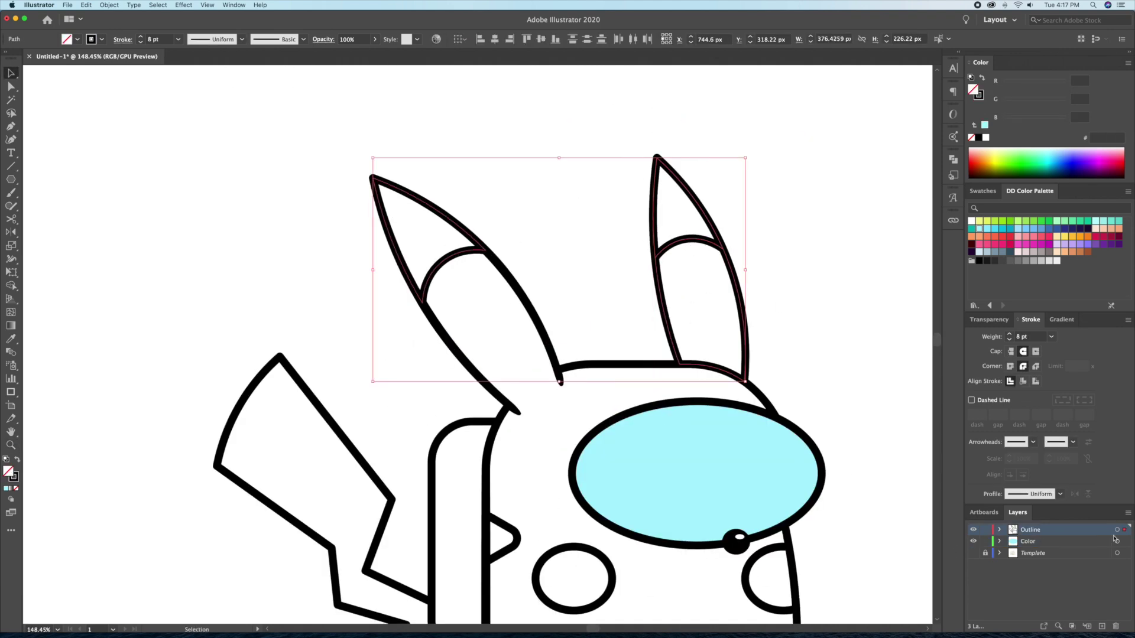
key("ctrl+c")
key("ctrl+b")
left_click(984, 530)
key("shift+x")
- Fill the right ear with yellow and both ear tips with dark gray
left_click(698, 277)
left_click(982, 191)
left_click(1010, 226)
left_click(467, 243)
left_click(679, 195, "shift")
left_click(986, 250)
- Duplicate the tail and backpack outlines onto the Color layer and fill them with yellow (R=252 G=220 B=50), without a stroke
scroll(673, 354, "down", 3)
left_click(506, 384)
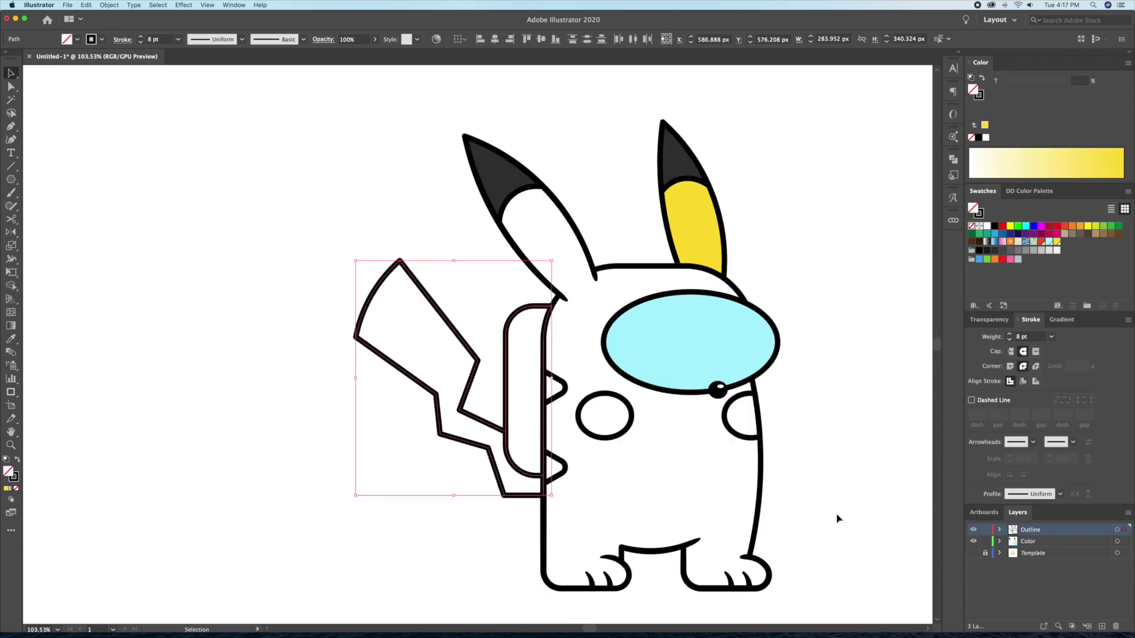
left_click_drag(1124, 531, 1125, 541)
left_click(984, 530)
key("shift+x")
left_click(1010, 225)
scroll(763, 230, "up", 4)
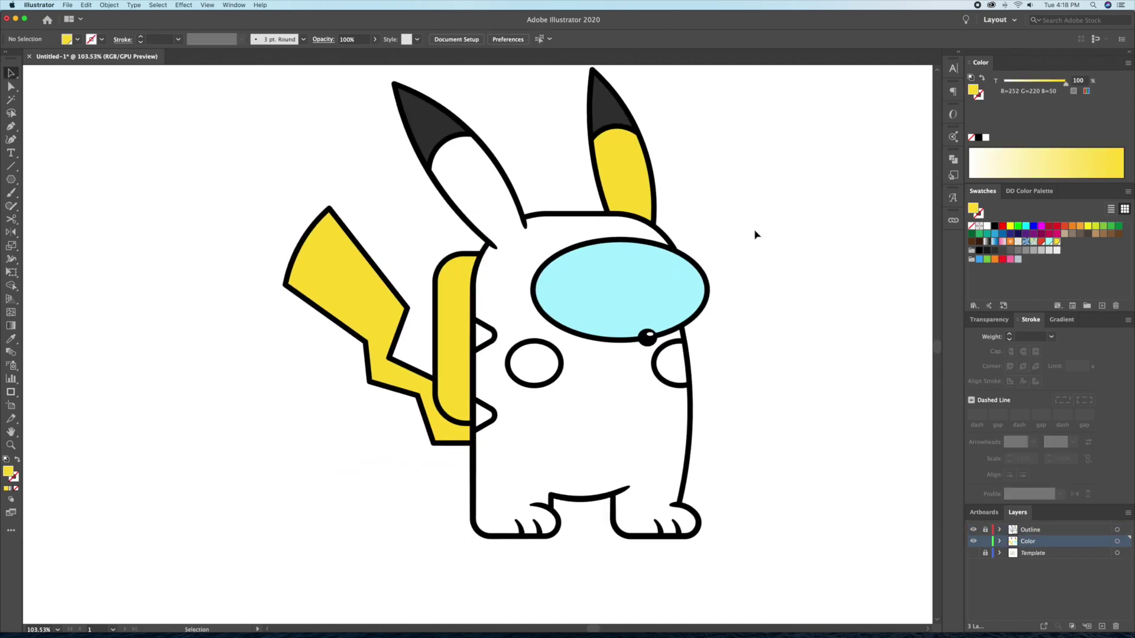
- Turn both cheek circles into solid red shapes without an outline
key("ctrl+shift+a")
key("v")
left_click(531, 350)
left_click(762, 351, "shift")
key("shift+x")
left_click(1041, 241)
- Turn the two back stripes into solid brown shapes without an outline and deselect them
left_click(449, 287)
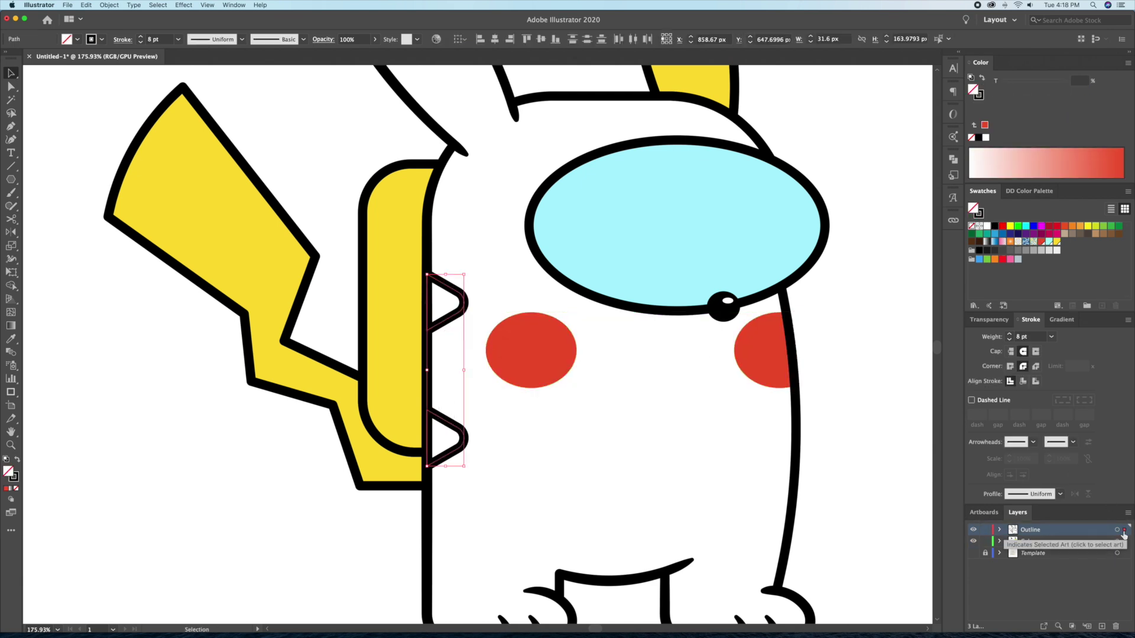
left_click(982, 79)
left_click(1016, 192)
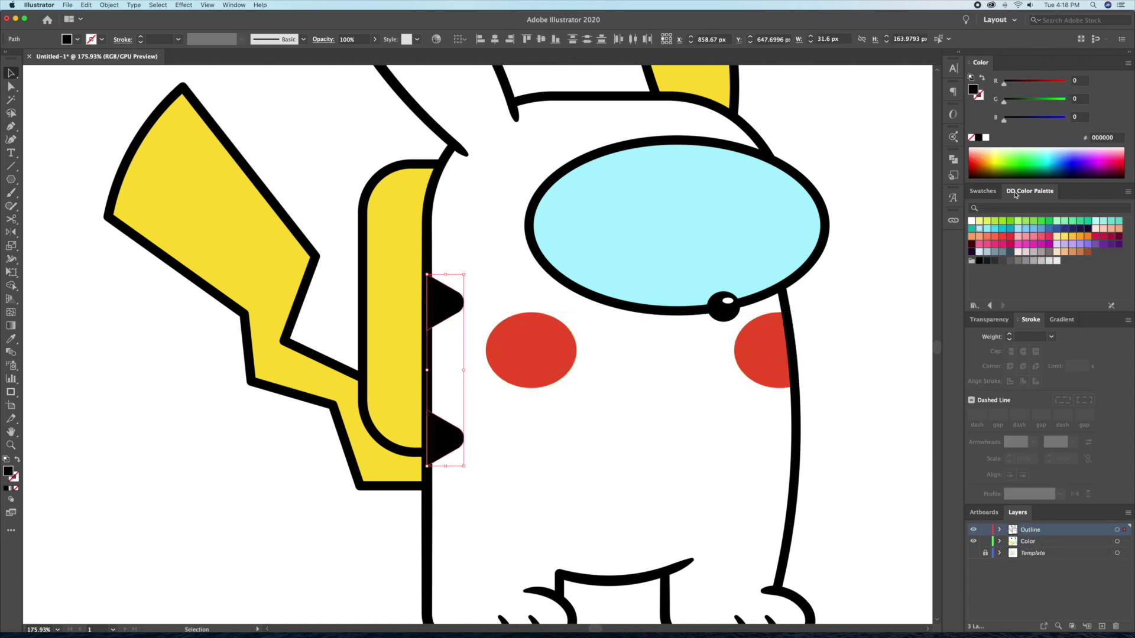
double_click(1087, 254)
left_click(801, 198)
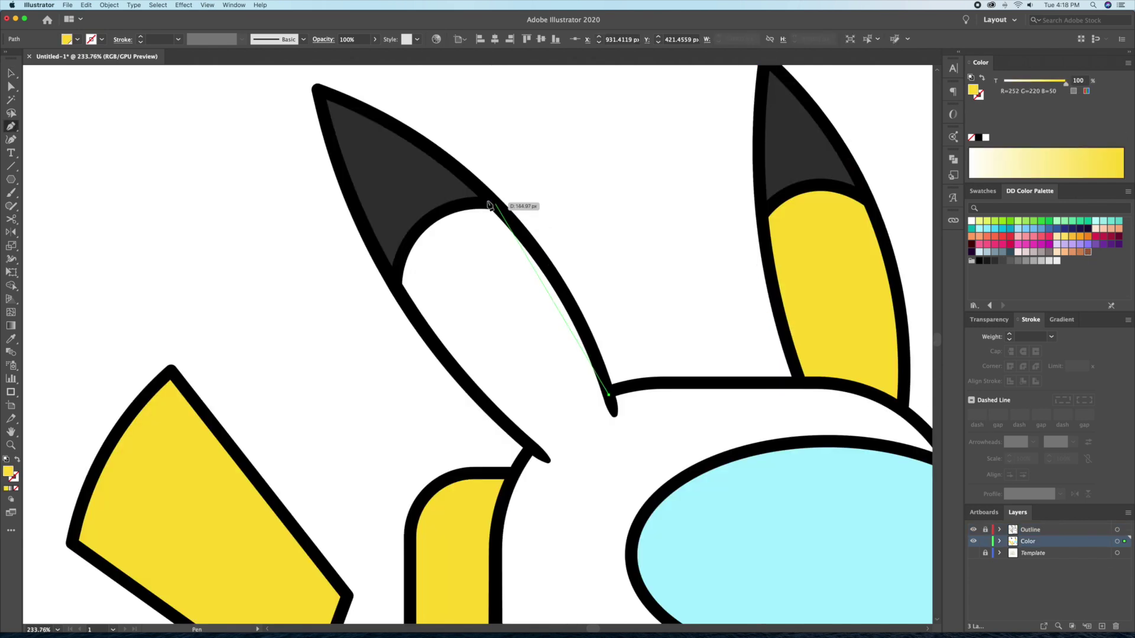
- Trace a yellow fill shape with the Pen tool around the left ear, down the back and around the back foot
left_click_drag(488, 199, 444, 165)
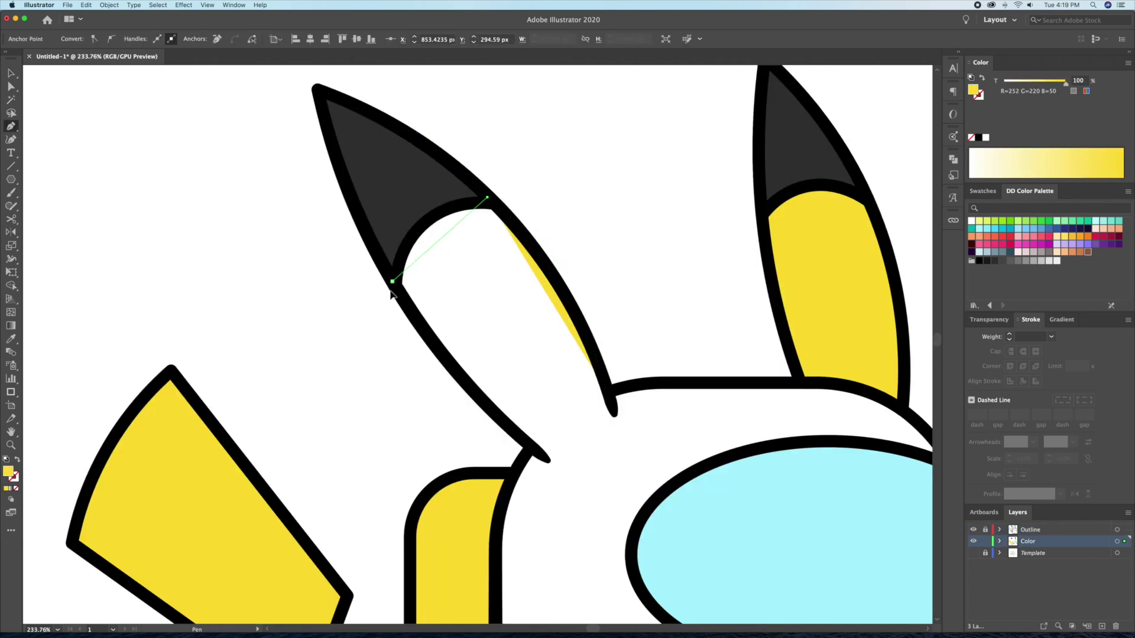
left_click(531, 448)
scroll(590, 498, "down", 5)
left_click_drag(482, 282, 479, 432)
scroll(479, 432, "down", 8)
left_click(487, 445)
left_click_drag(527, 488, 570, 496)
left_click(664, 488)
left_click(664, 428)
left_click(664, 397)
left_click_drag(803, 392, 849, 383)
- Continue the yellow Pen path around the front foot to the front edge of the body
scroll(849, 382, "right", 10)
left_click(446, 468)
left_click(494, 501)
left_click(542, 503)
left_click(619, 501)
left_click(594, 424)
- Continue the yellow Pen path up the front and across the head, close it, and place it behind the other color shapes
scroll(634, 329, "up", 3)
left_click(634, 326)
scroll(658, 313, "up", 6)
left_click(657, 313)
left_click(380, 203)
left_click(312, 213)
key("v")
key("super+0")
right_click(502, 339)
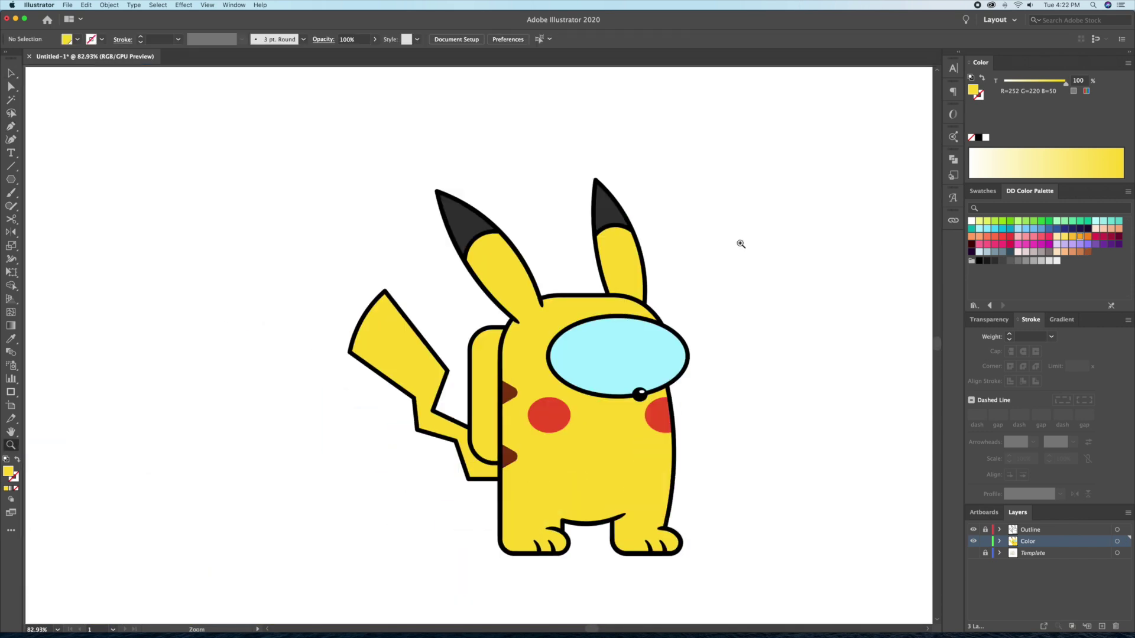
- Copy the light blue visor ellipse, paste it in place and offset the copy about 43 px right and 18 px up
left_click(671, 316)
key("v")
left_click(643, 363)
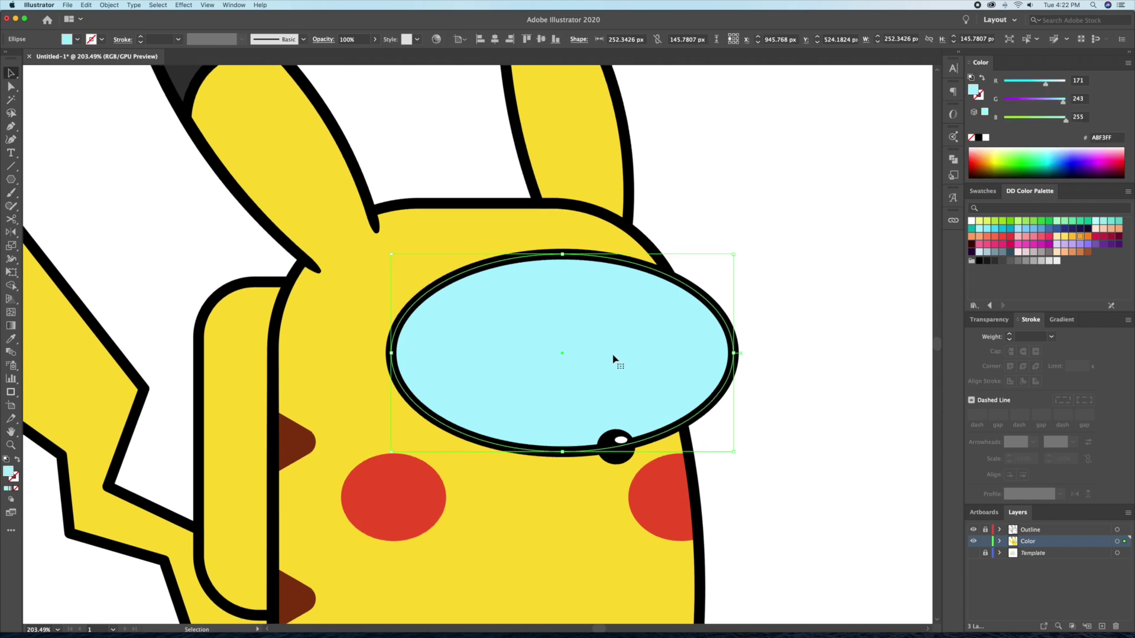
scroll(606, 356, "right", 1)
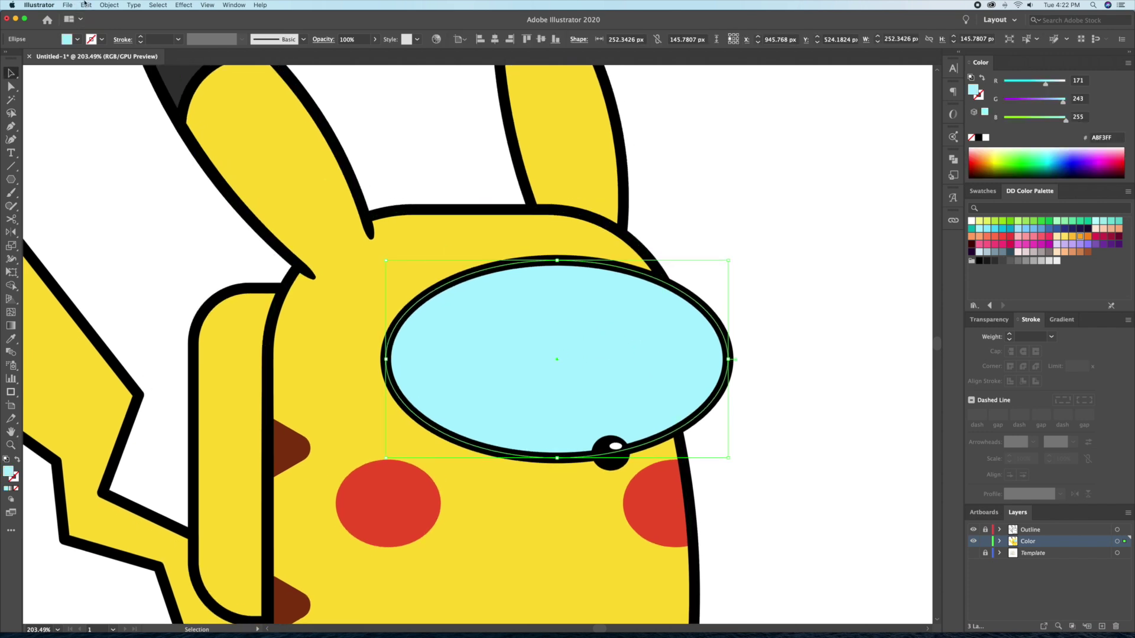
left_click(86, 4)
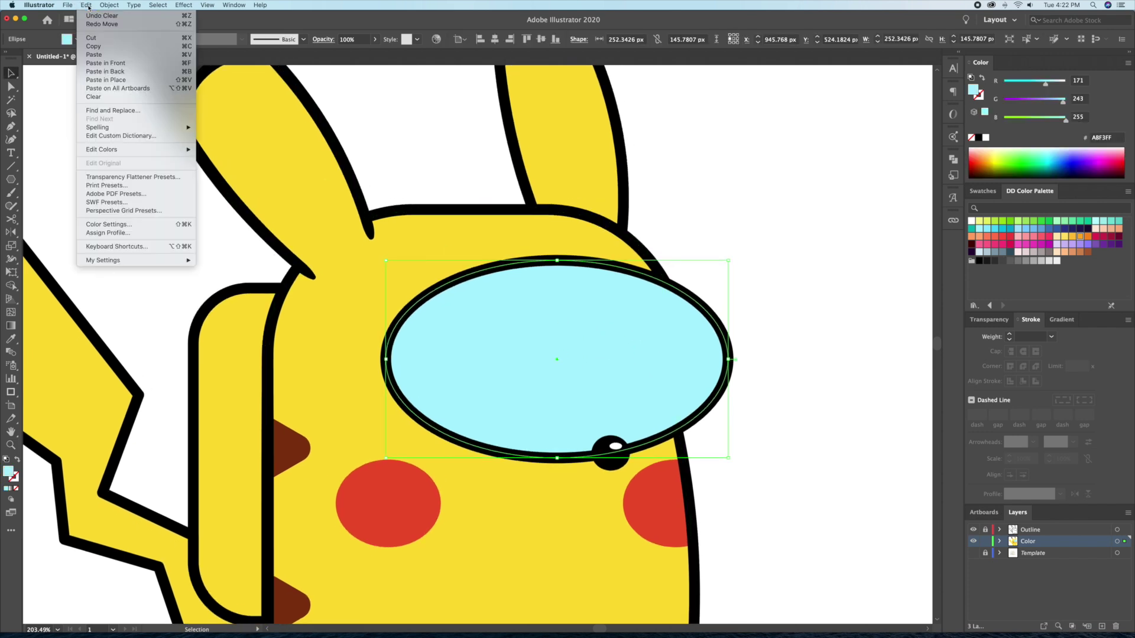
left_click(113, 46)
left_click(110, 5)
mouse_move(87, 9)
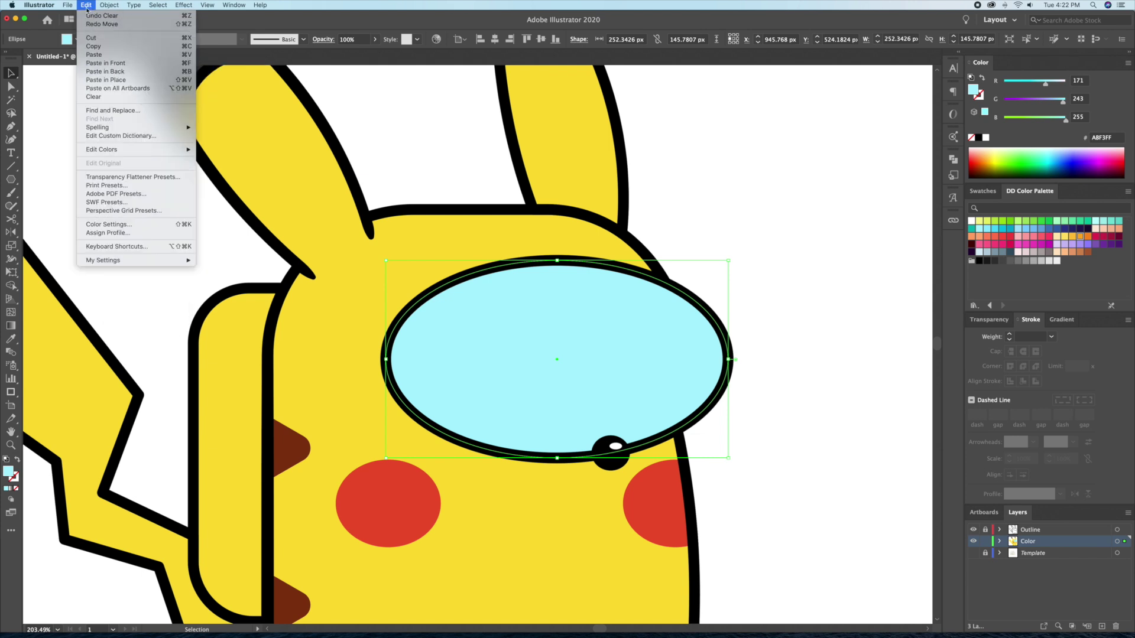
left_click(112, 80)
left_click_drag(501, 350, 561, 325)
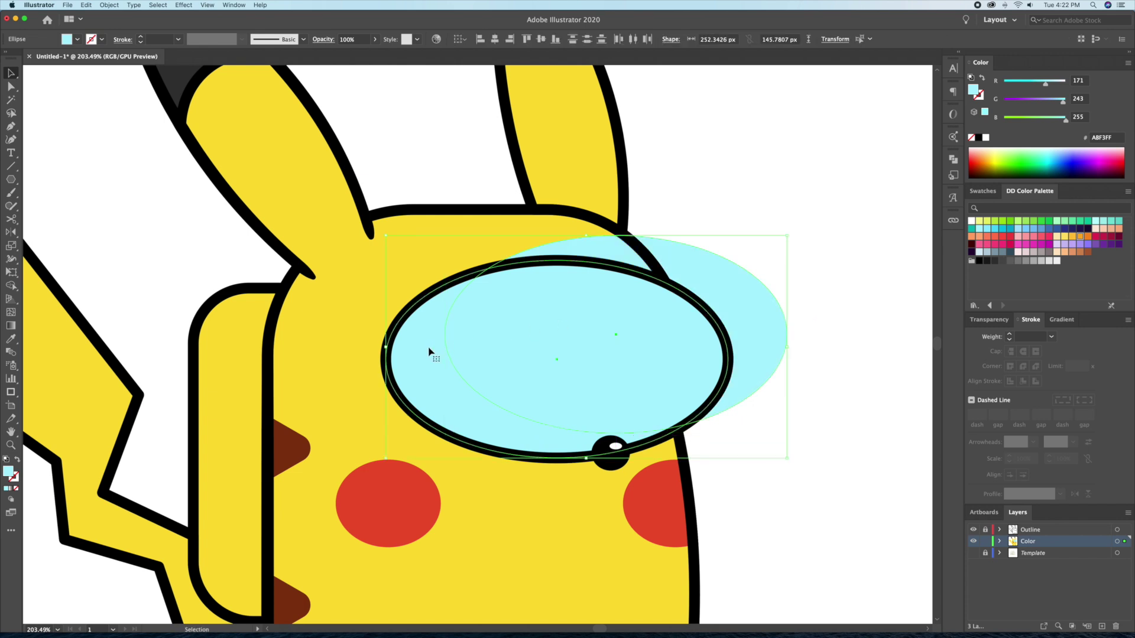
- Remove the part of the offset ellipse lying outside the visor with the Shape Builder tool
left_click(11, 286)
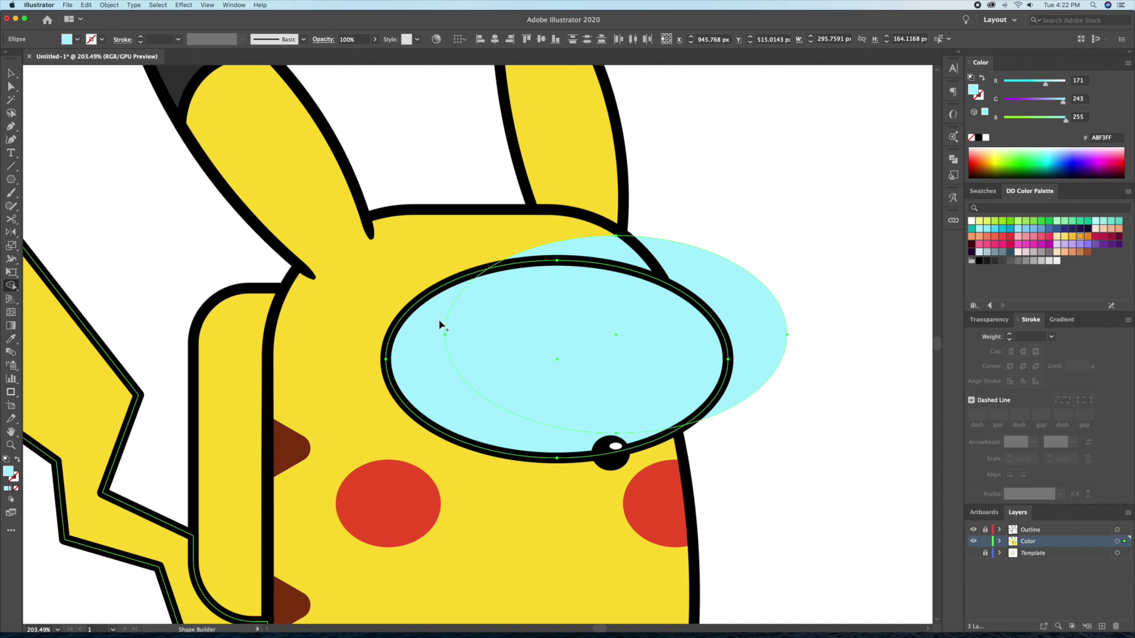
left_click(768, 296, "alt")
key("v")
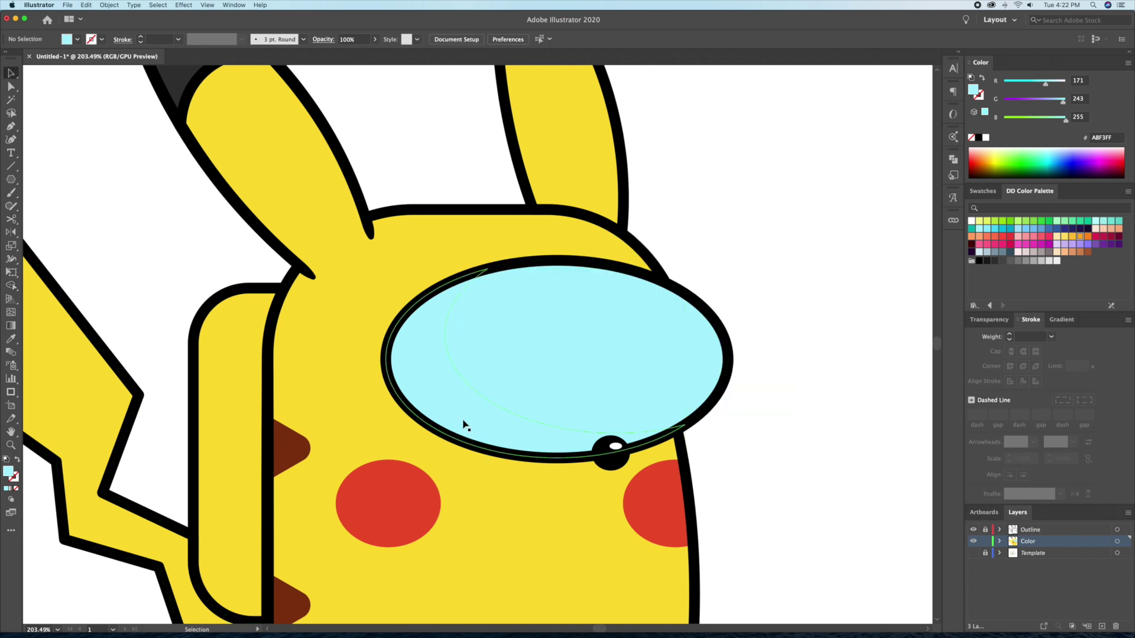
- Fill the crescent along the visor's rear and lower edge with the darker blue 4FD7F7 and deselect it
left_click(988, 229)
left_click(997, 232)
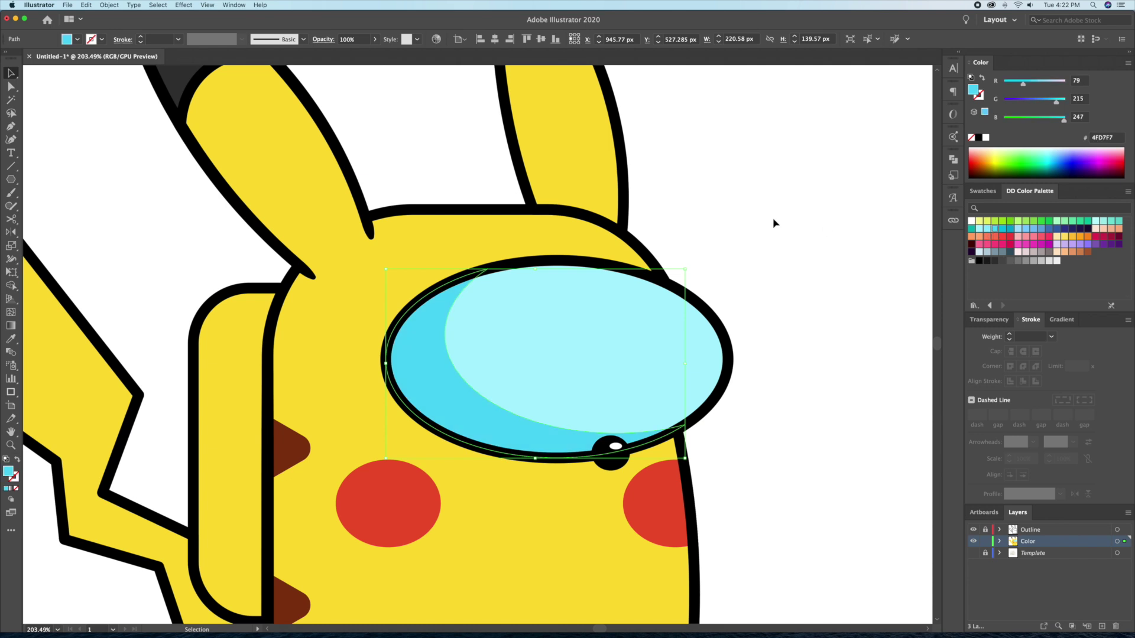
left_click(774, 224)
scroll(616, 408, "down", 2)
- Unlock the Outline layer and create an inward offset of the visor's outline ellipse with an offset of -20 px
left_click(985, 530)
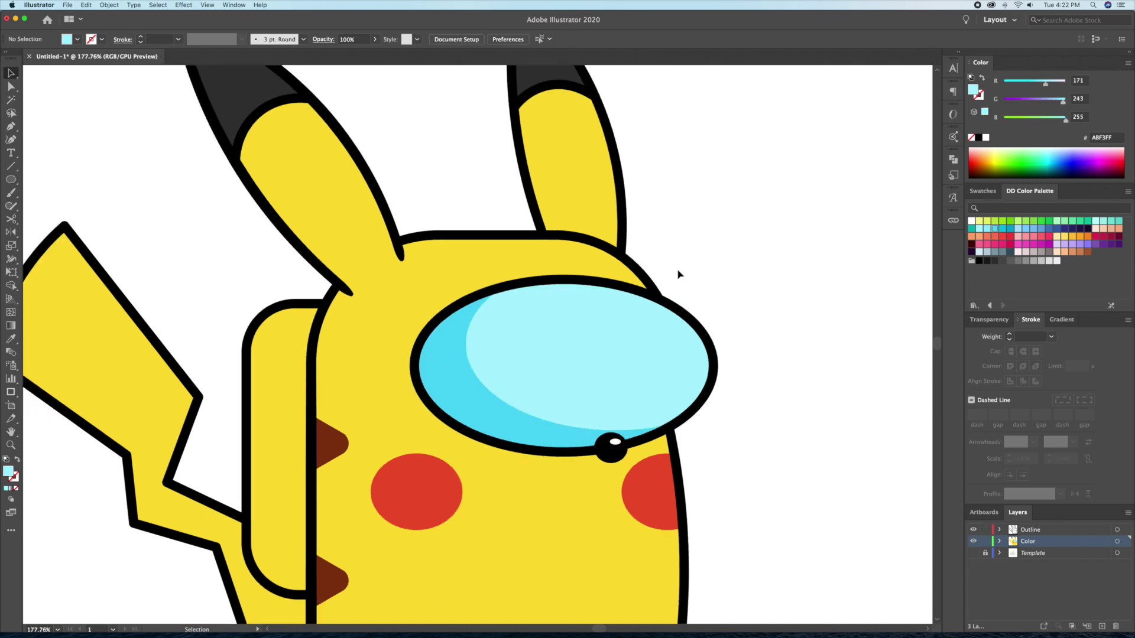
left_click(682, 313)
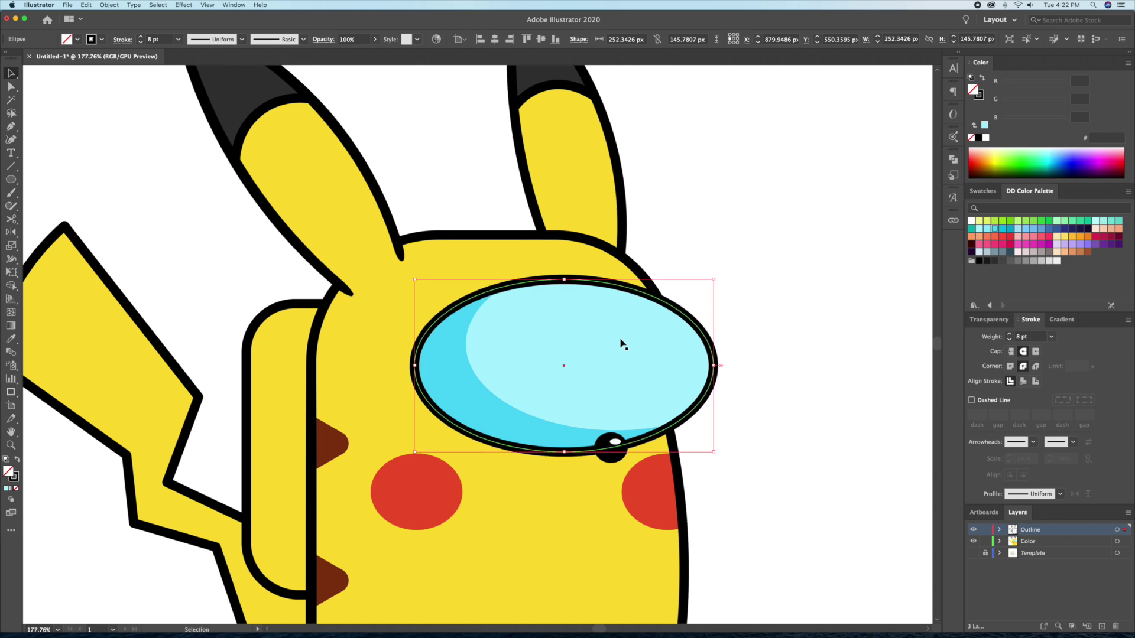
left_click(86, 5)
mouse_move(109, 5)
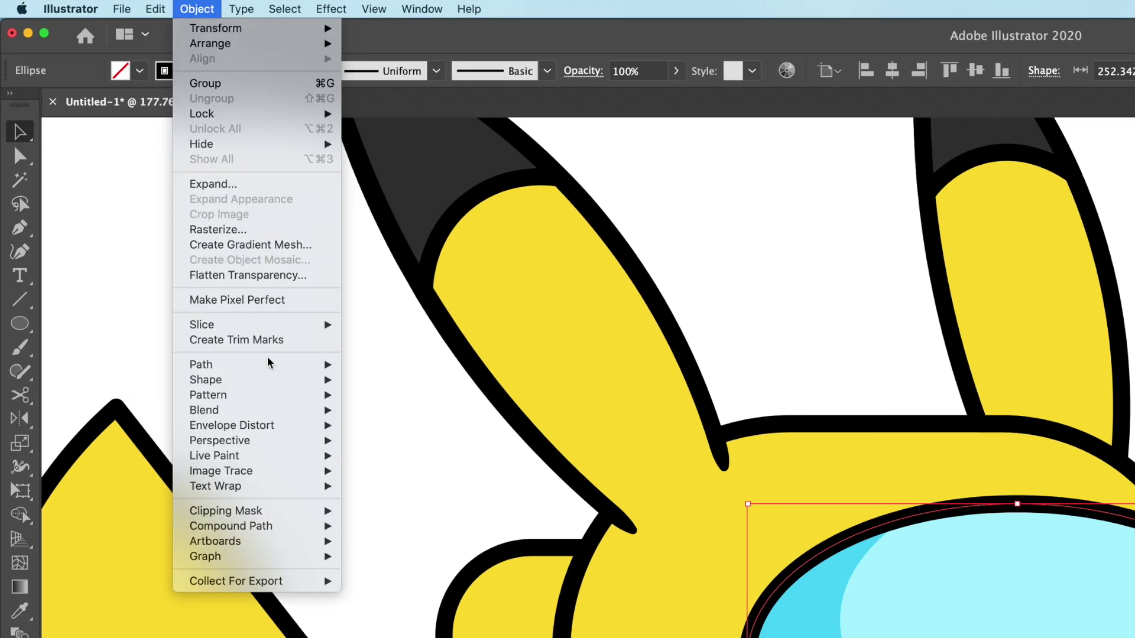
mouse_move(295, 365)
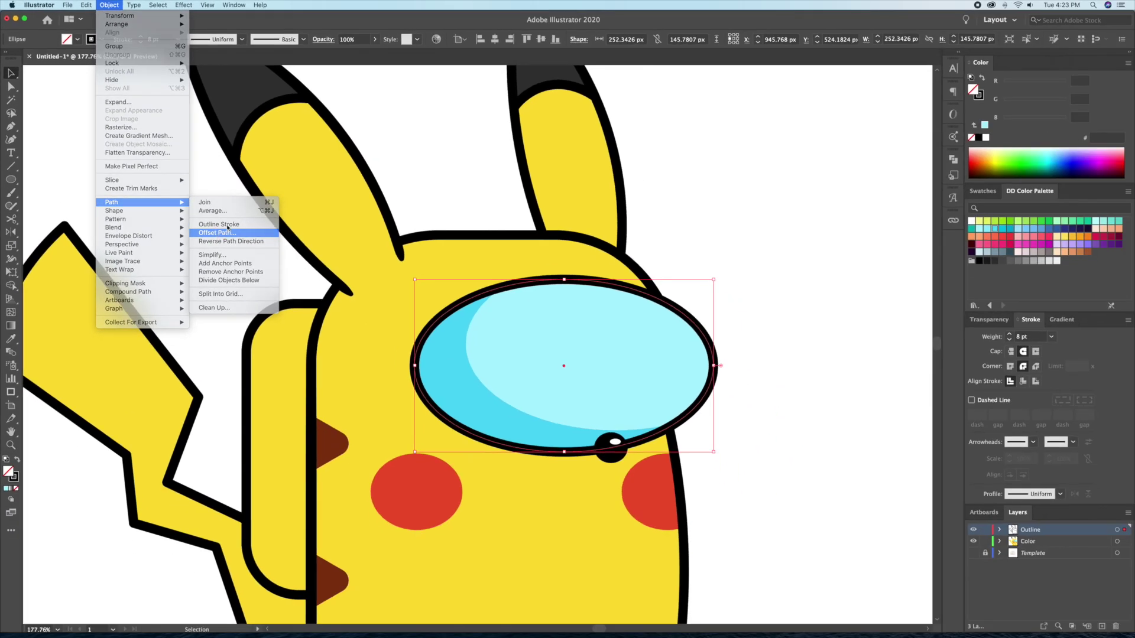
left_click(384, 413)
type("-19")
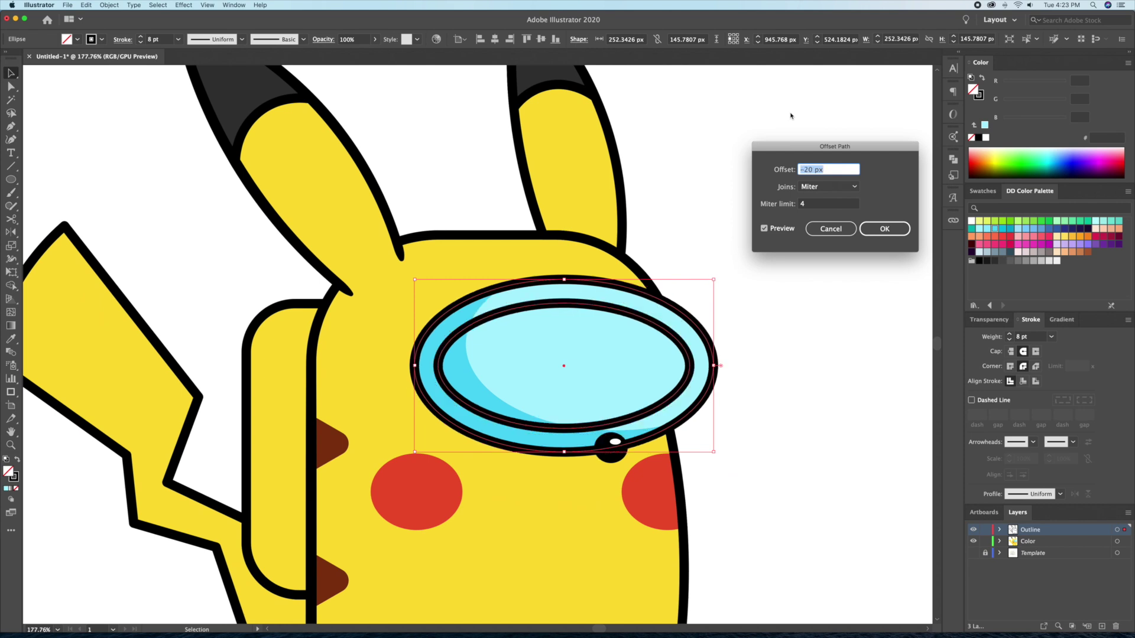
key("Return")
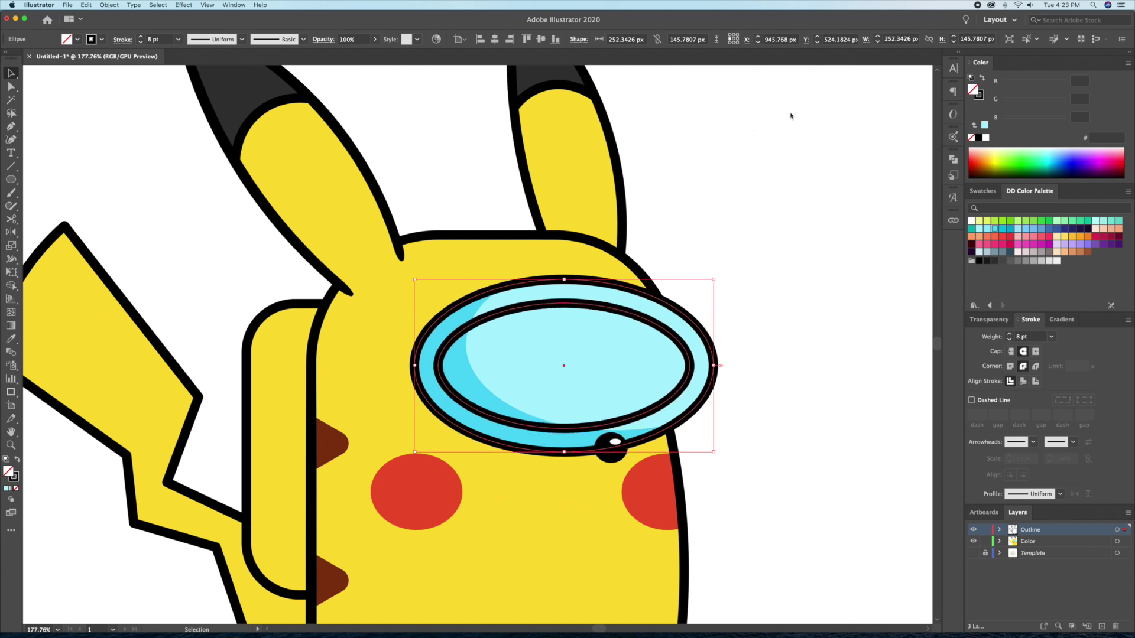
- Delete the inner ellipse's segments so that only its upper-right quarter arc is left inside the visor
key("a")
left_click(595, 448)
key("Delete")
left_click(469, 322)
key("Delete")
key("super+z")
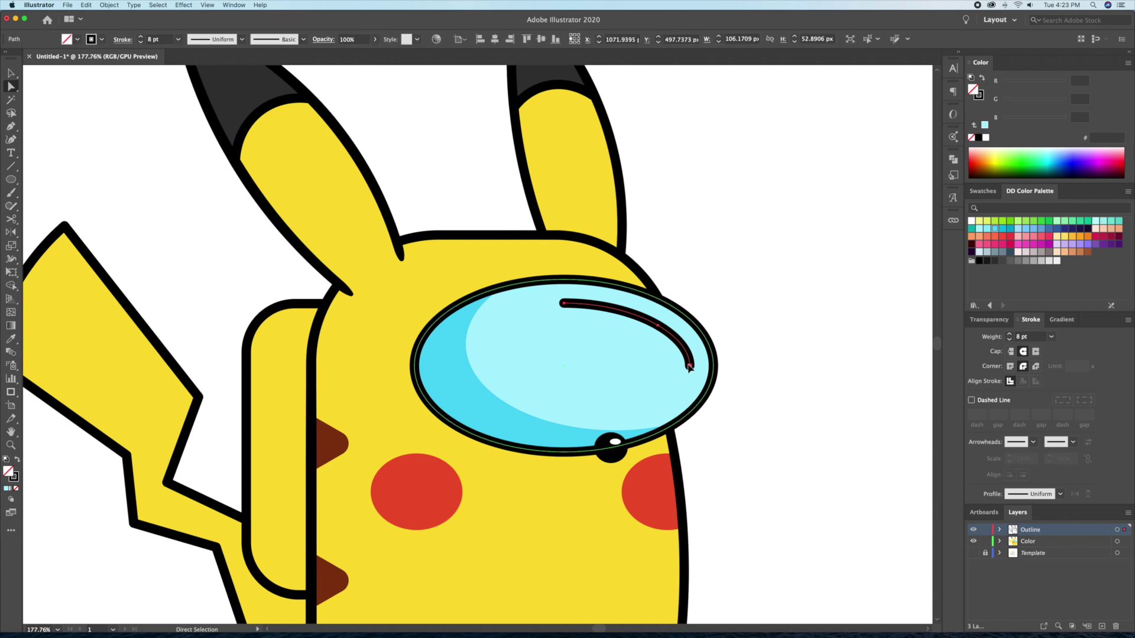
- Shorten the highlight arc at its ends by adding anchor points and removing the outer pieces, leaving it about 74 px wide
scroll(663, 334, "up", 3)
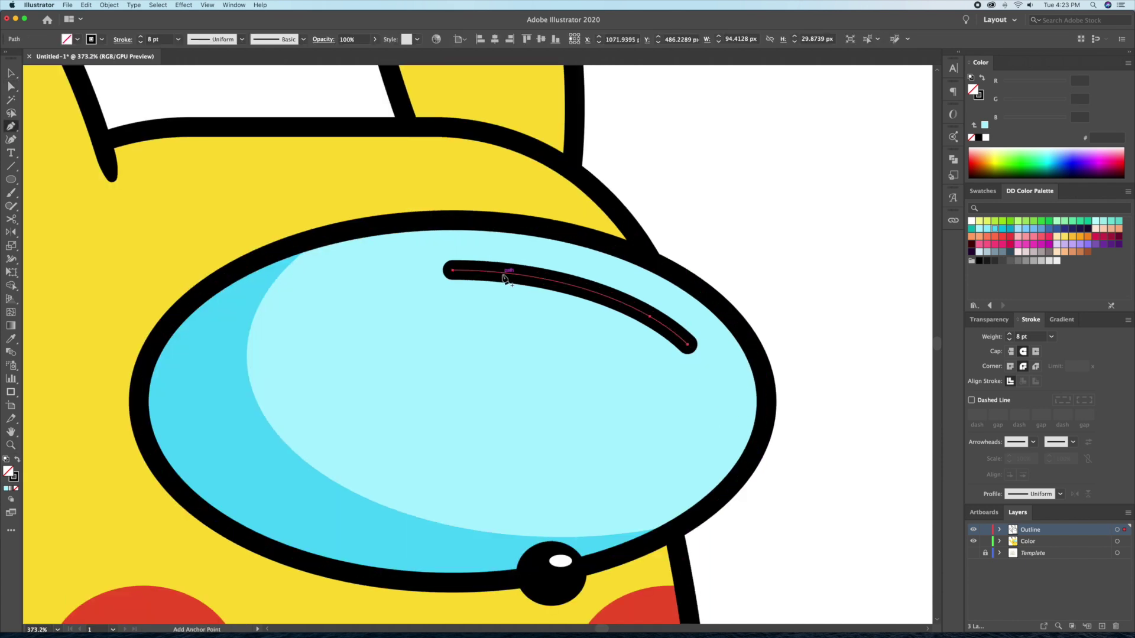
left_click(463, 274)
left_click_drag(450, 271, 501, 273)
- Thicken the middle of the highlight arc with the Width tool so that it swells between narrower rounded ends
key("v")
key("super+shift+a")
left_click(644, 315)
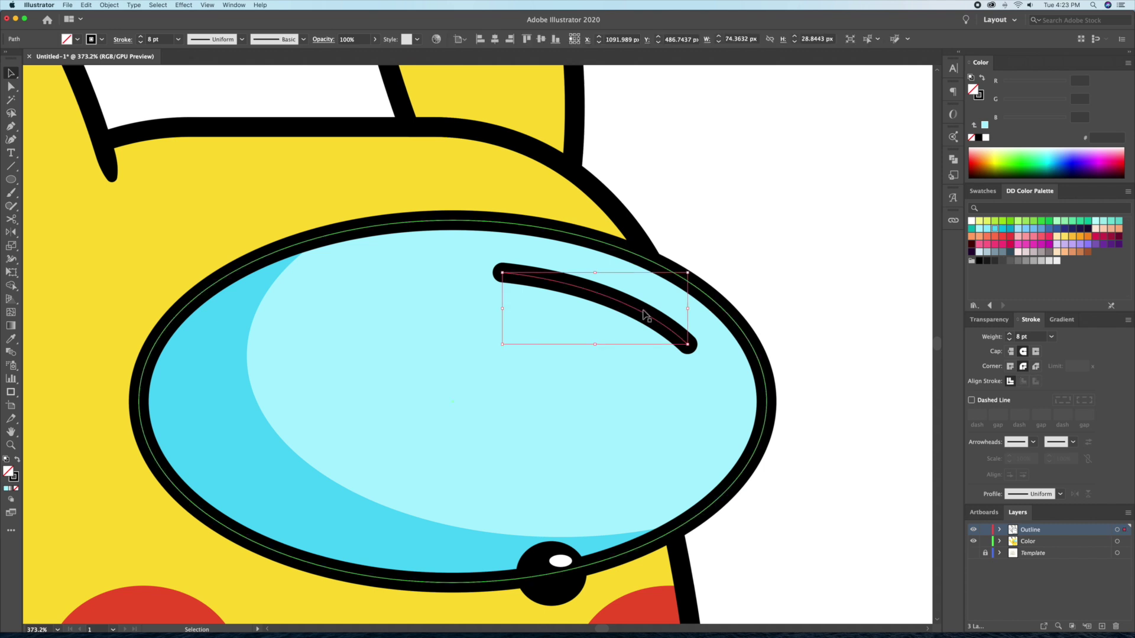
key("shift+w")
left_click_drag(619, 285, 608, 327)
key("v")
- Convert the widened highlight arc into a filled shape with Outline Stroke
left_click(109, 5)
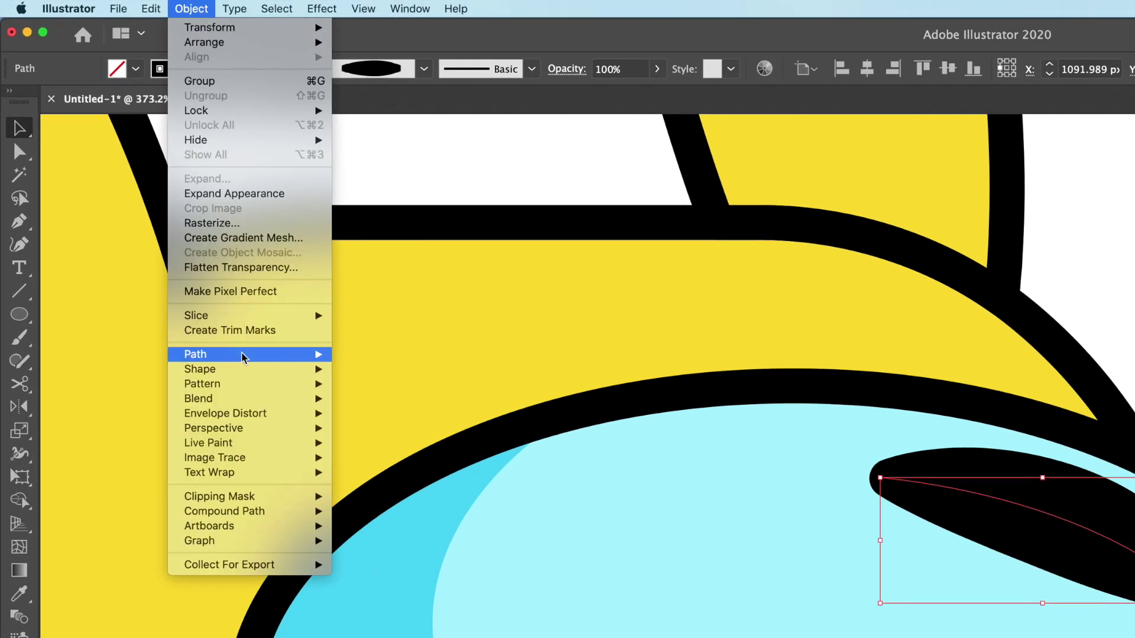
mouse_move(242, 356)
left_click(370, 393)
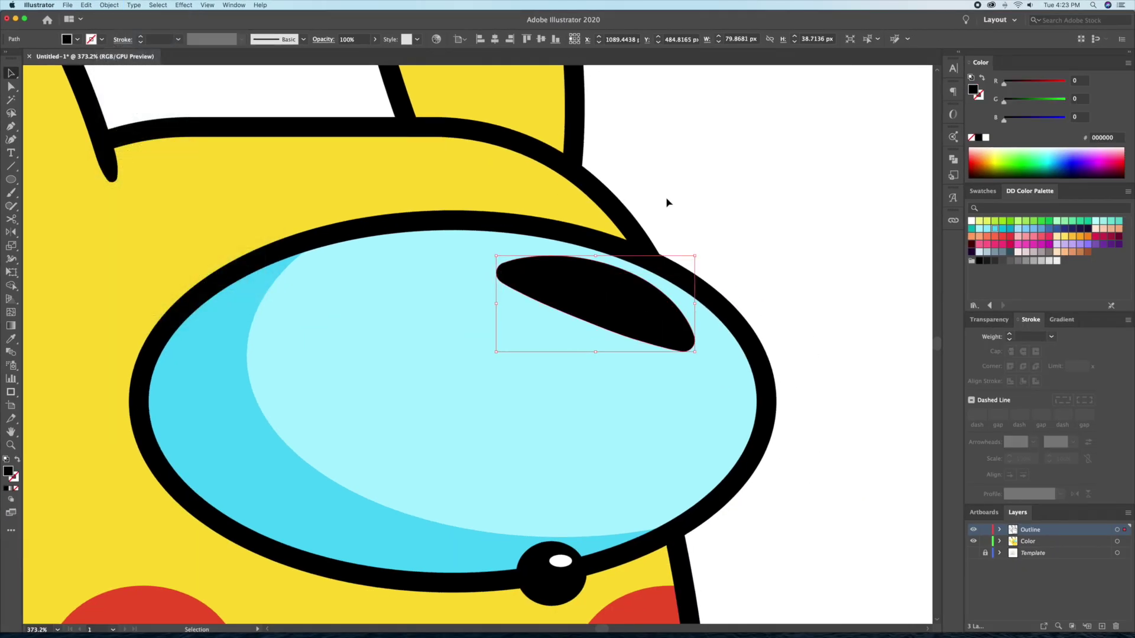
- Fill the visor highlight shape with white FFFFFF and move it slightly down inside the visor
left_click(700, 194)
key("v")
left_click_drag(597, 299, 597, 316)
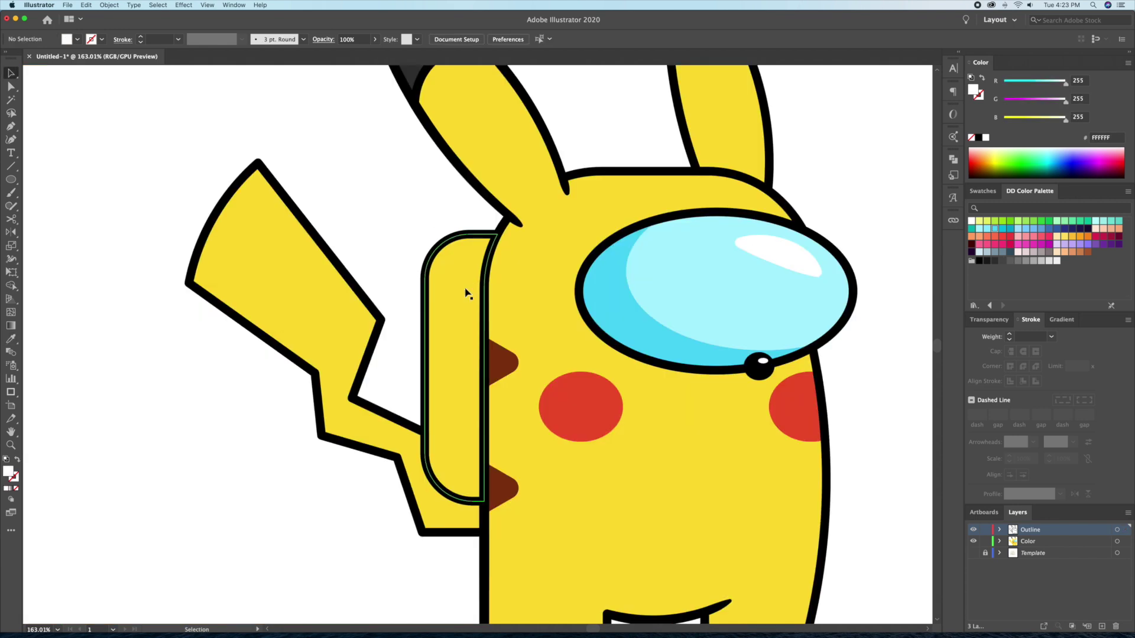
- Draw a closed dark brown Pen shape over the base of the tail and select it together with the tail
scroll(471, 284, "left", 2)
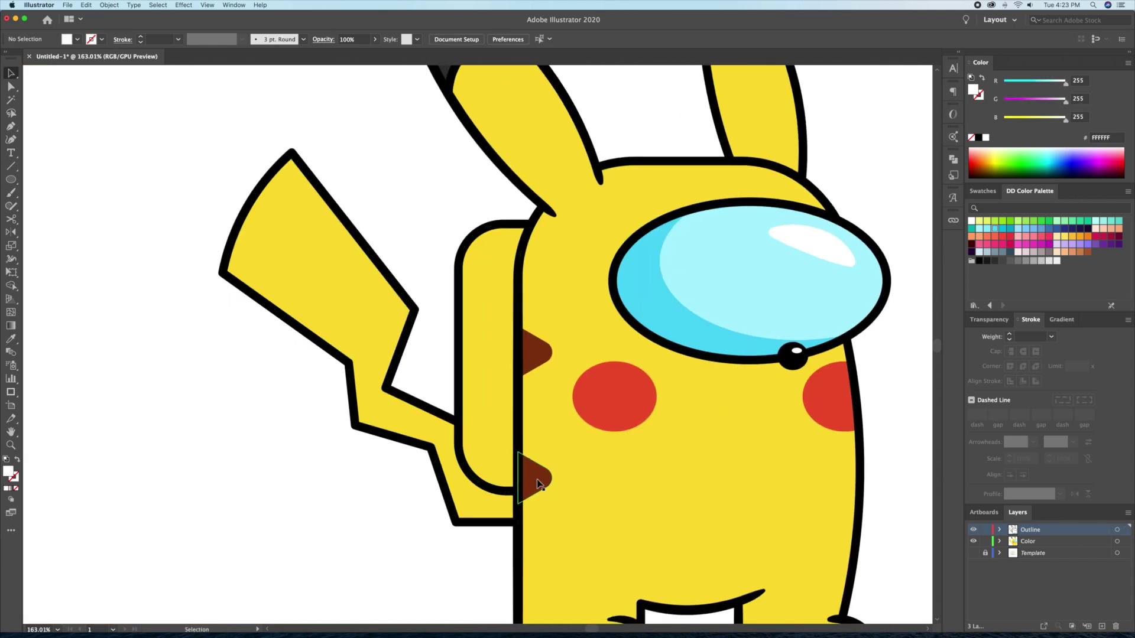
key("p")
left_click(407, 481)
left_click(458, 421)
left_click(431, 447)
left_click(355, 266, "shift")
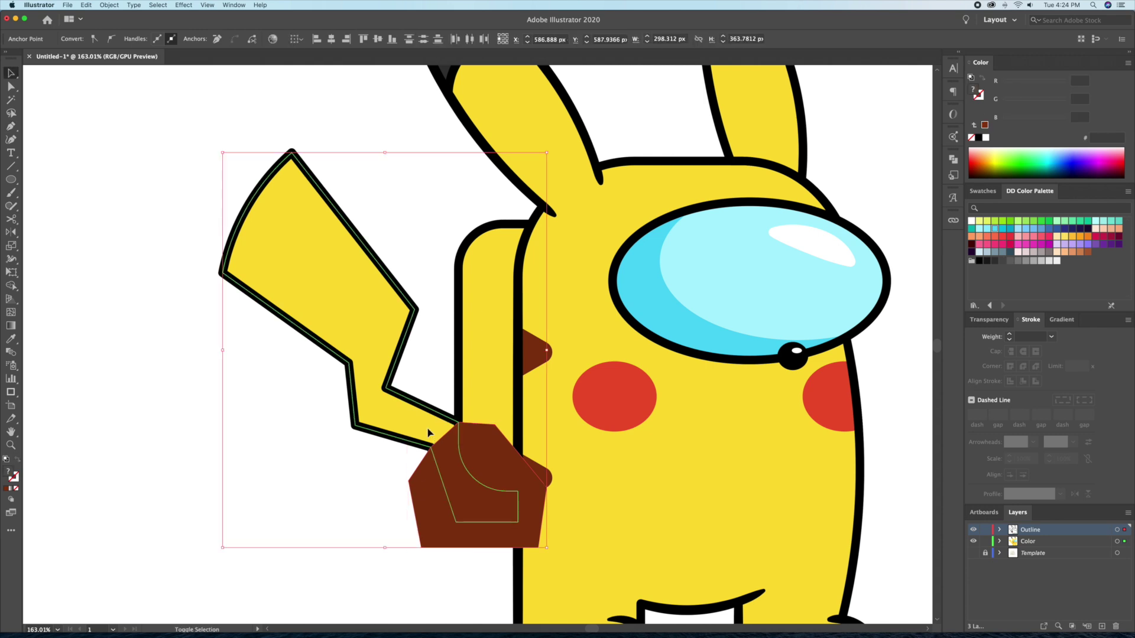